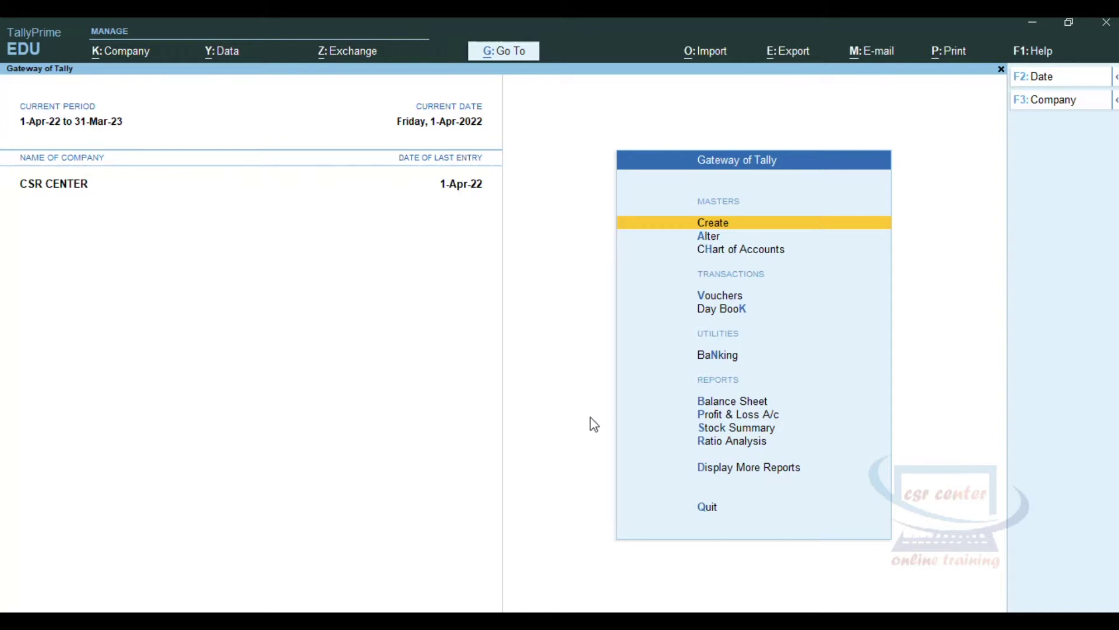
Review the Raj Computers purchase voucher in the Day Book and close it without changes
{"action": "left_click", "coordinate": [732, 312]}
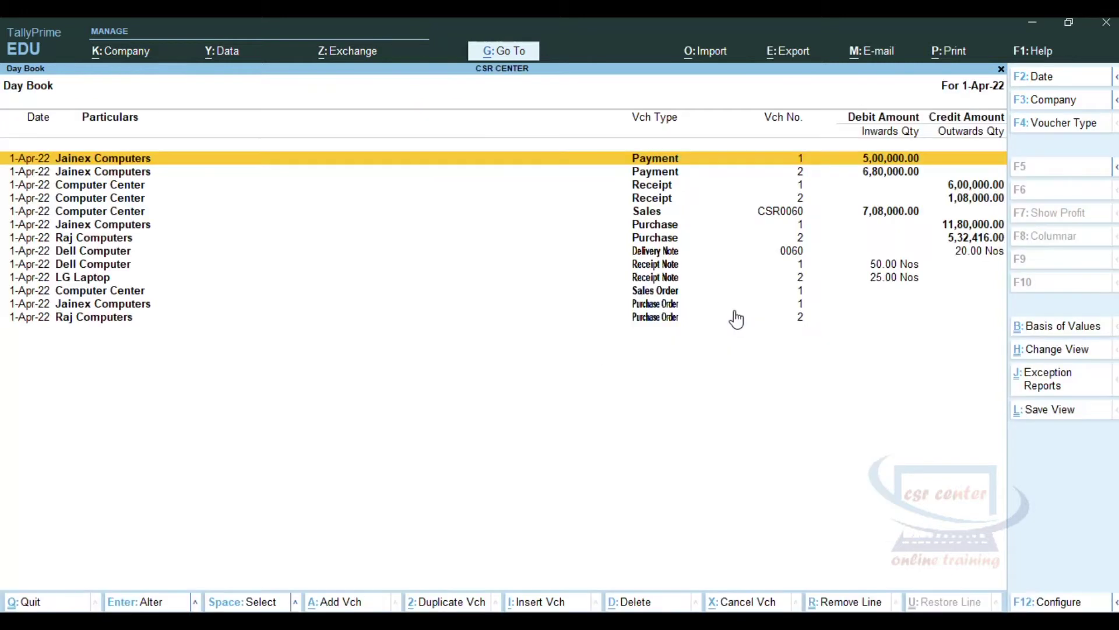
{"action": "left_click", "coordinate": [679, 239]}
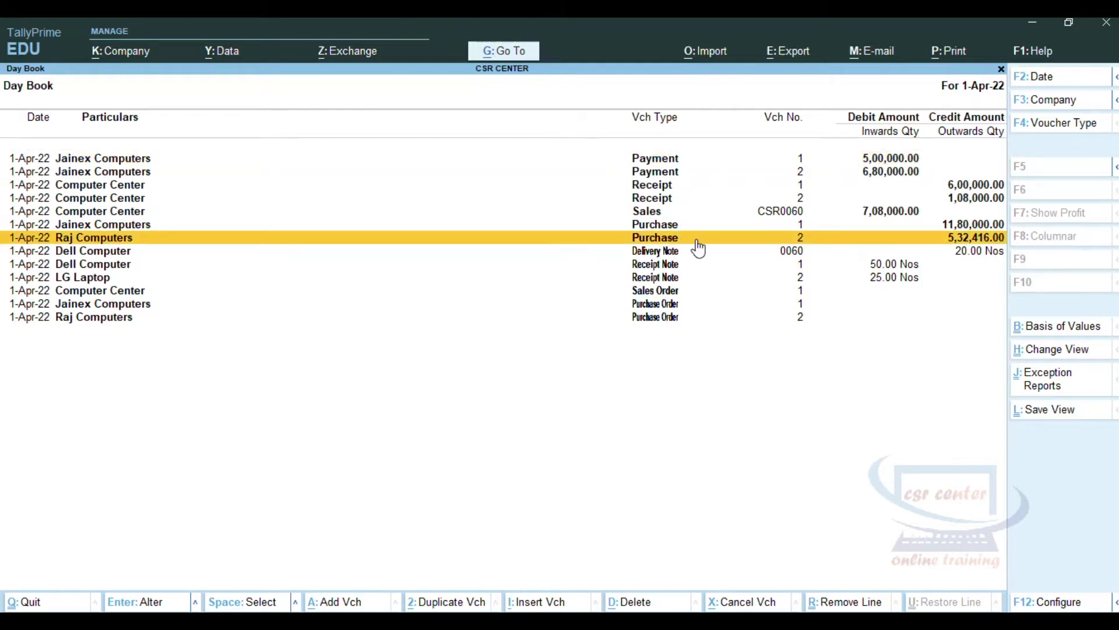
{"action": "double_click", "coordinate": [697, 238]}
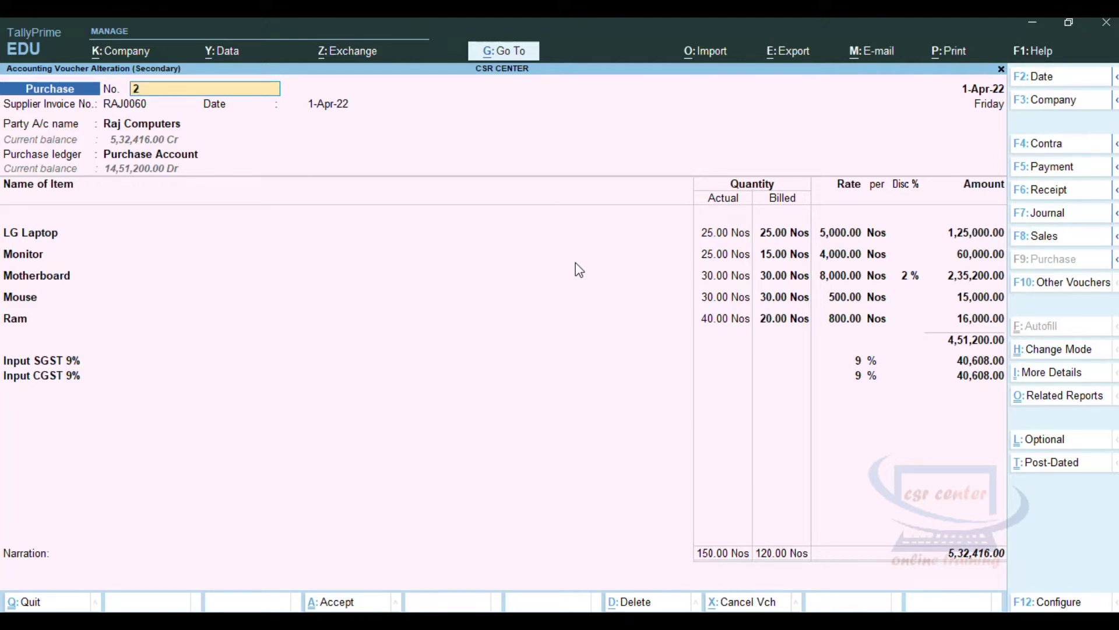
{"action": "key", "text": "Escape"}
{"action": "key", "text": "y"}
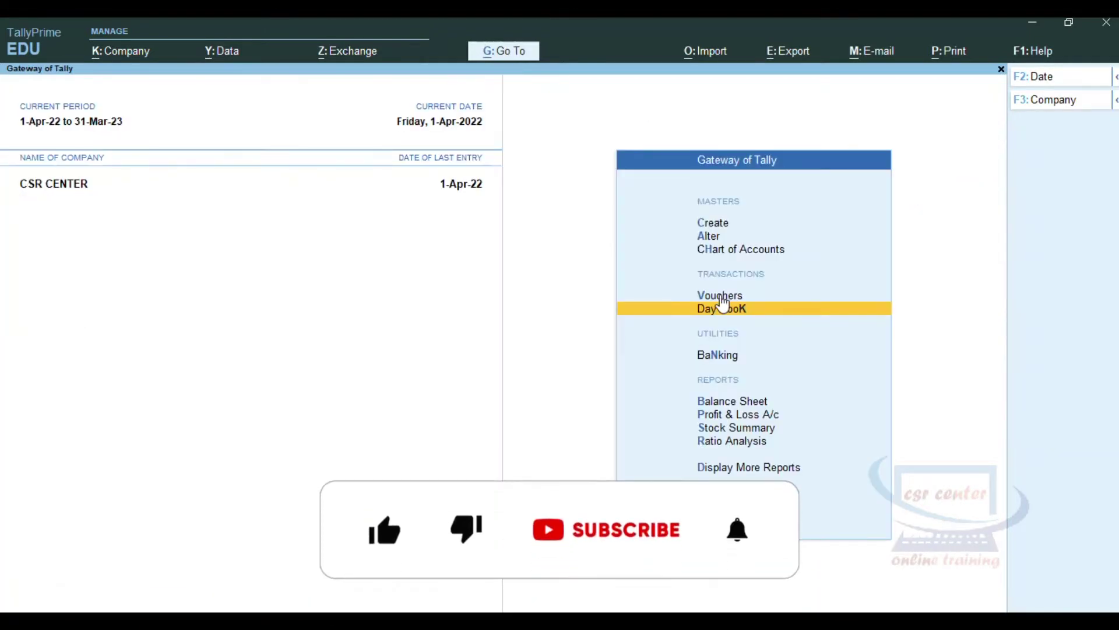
Begin a new Debit Note voucher from voucher entry
{"action": "left_click", "coordinate": [722, 297]}
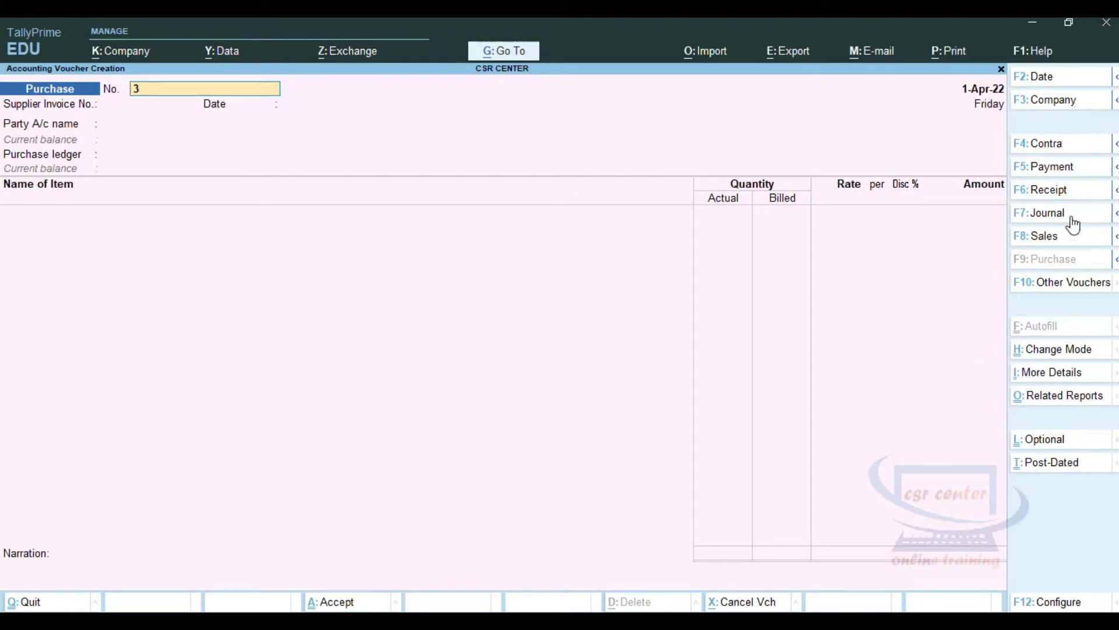
{"action": "left_click", "coordinate": [1115, 169]}
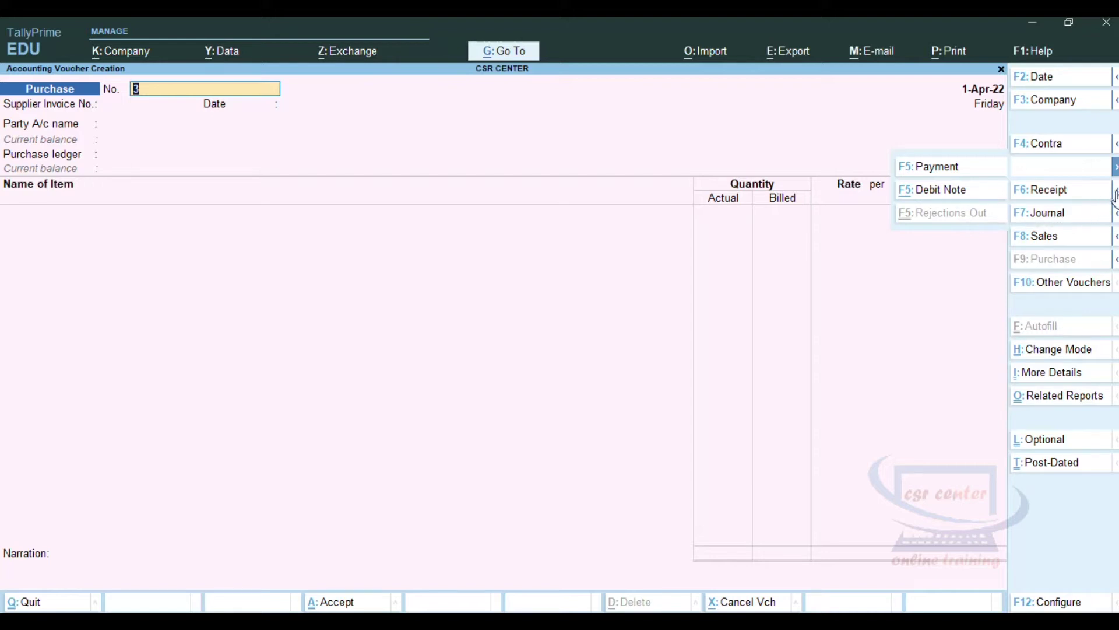
{"action": "mouse_move", "coordinate": [1115, 192]}
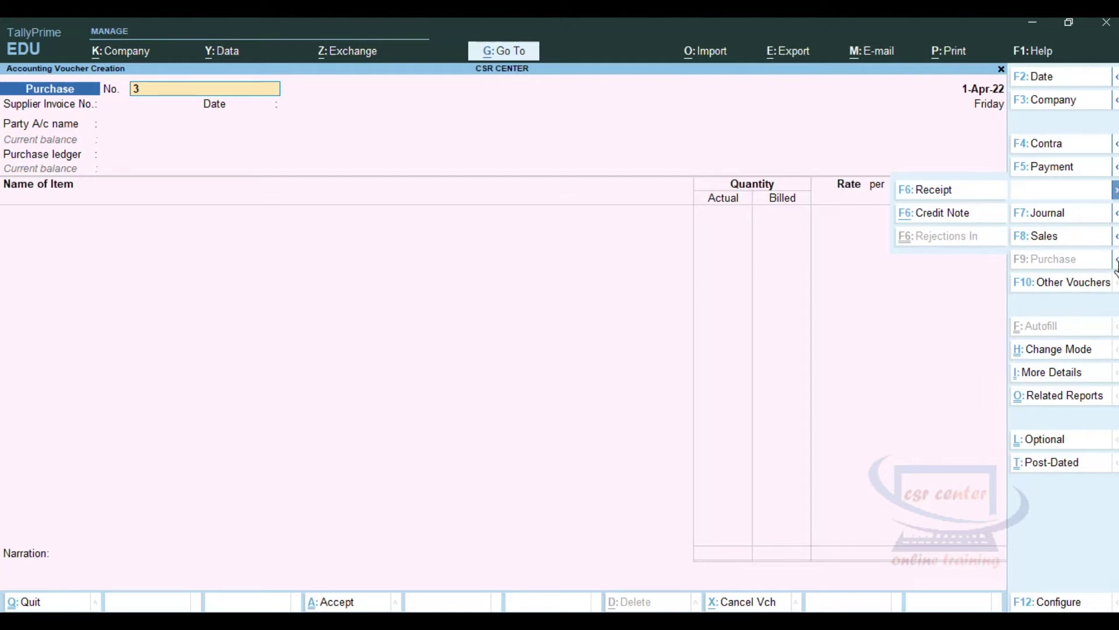
{"action": "mouse_move", "coordinate": [1116, 262]}
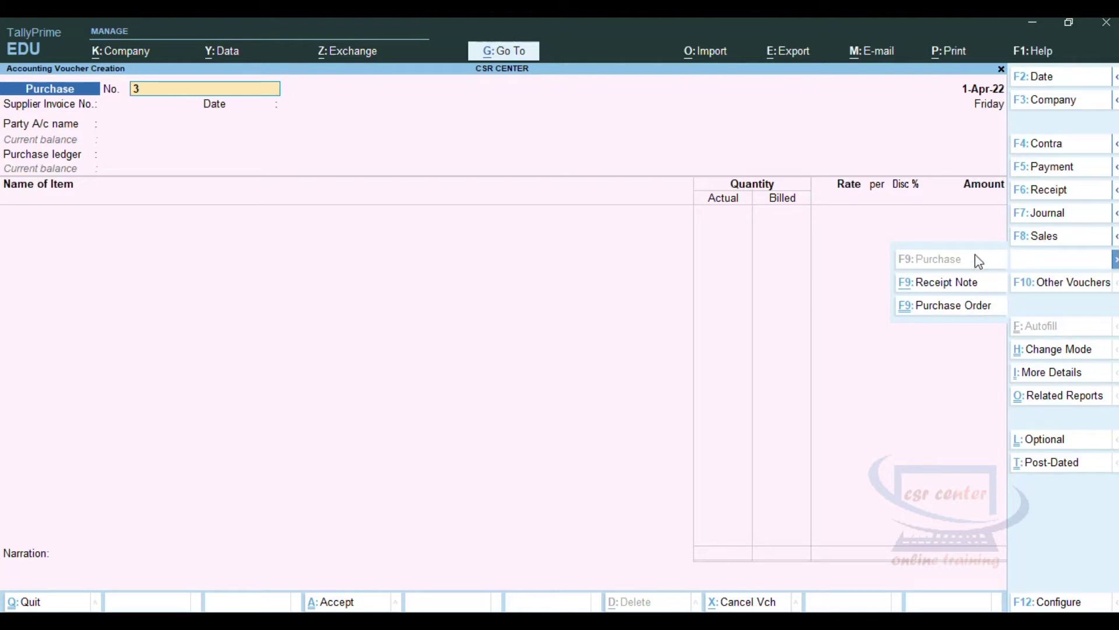
{"action": "mouse_move", "coordinate": [1115, 239]}
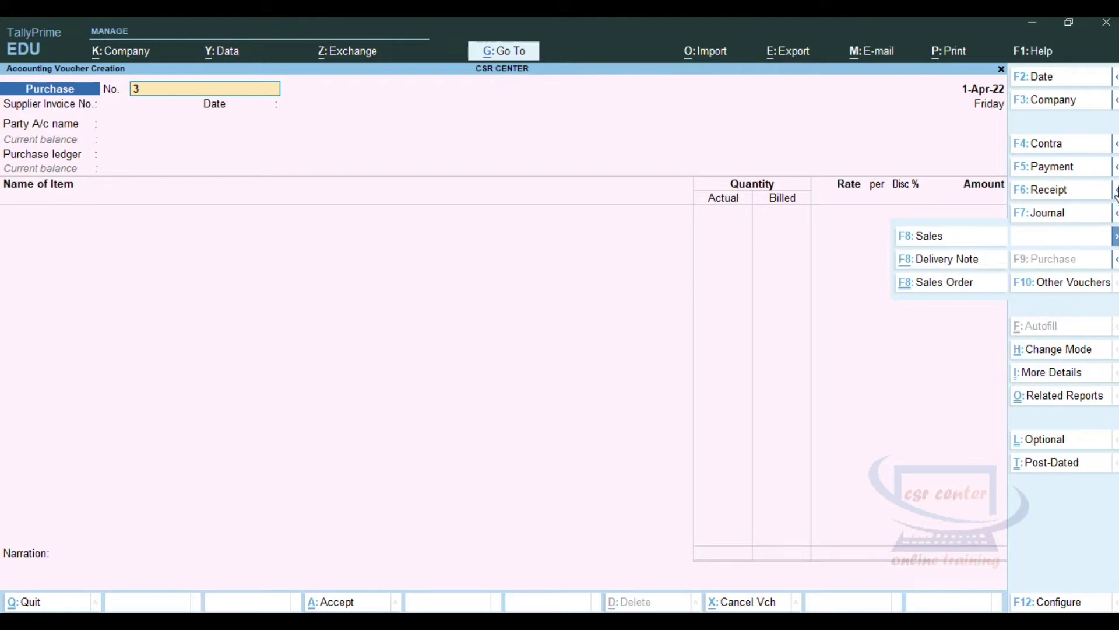
{"action": "left_click", "coordinate": [1116, 168]}
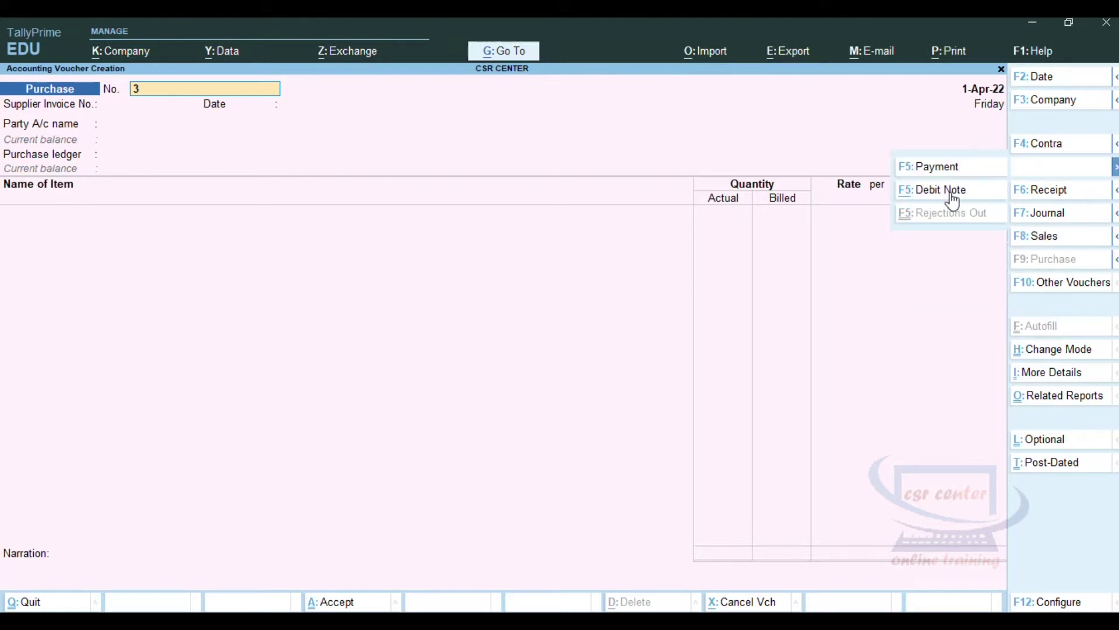
{"action": "left_click", "coordinate": [953, 201]}
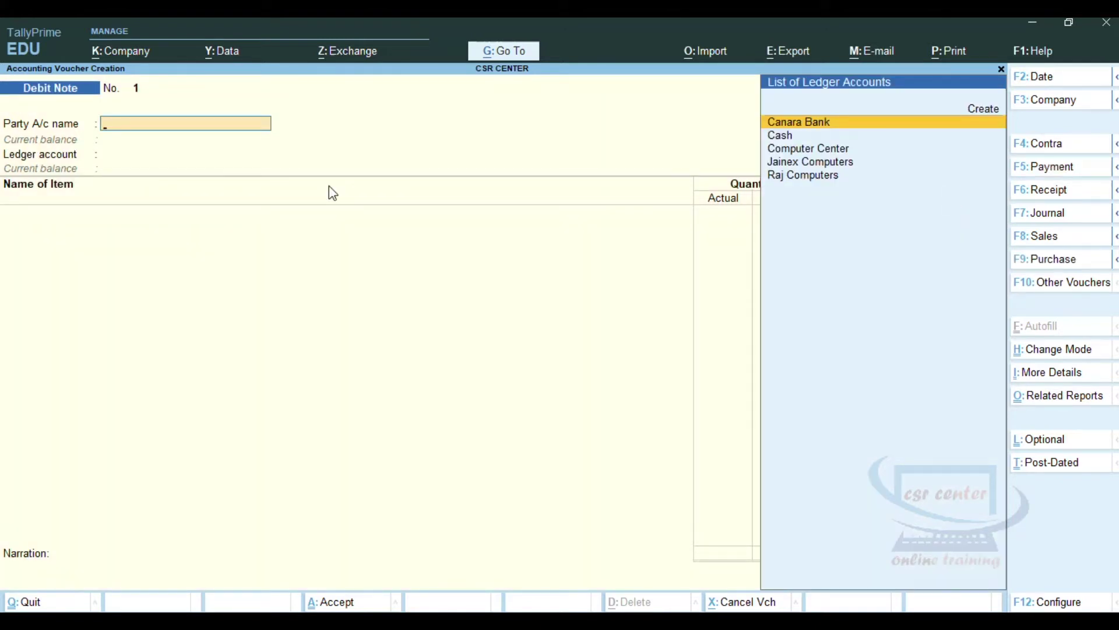
Set the debit note's party account to Raj Computers
{"action": "key", "text": "Down"}
{"action": "key", "text": "Down"}
{"action": "key", "text": "Down"}
{"action": "key", "text": "Down"}
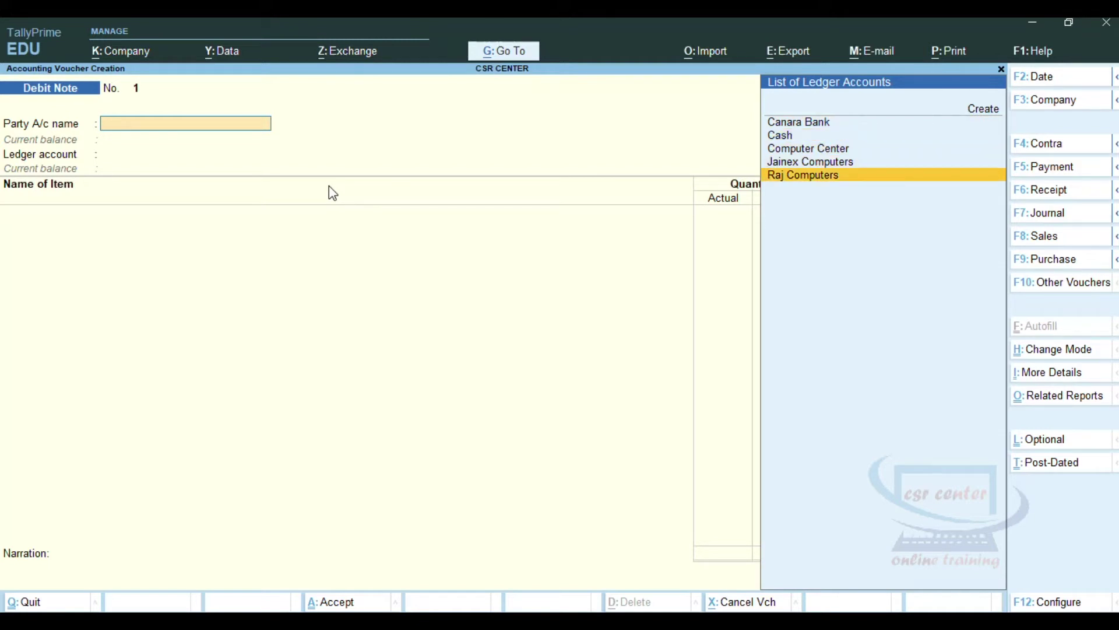
{"action": "key", "text": "Return"}
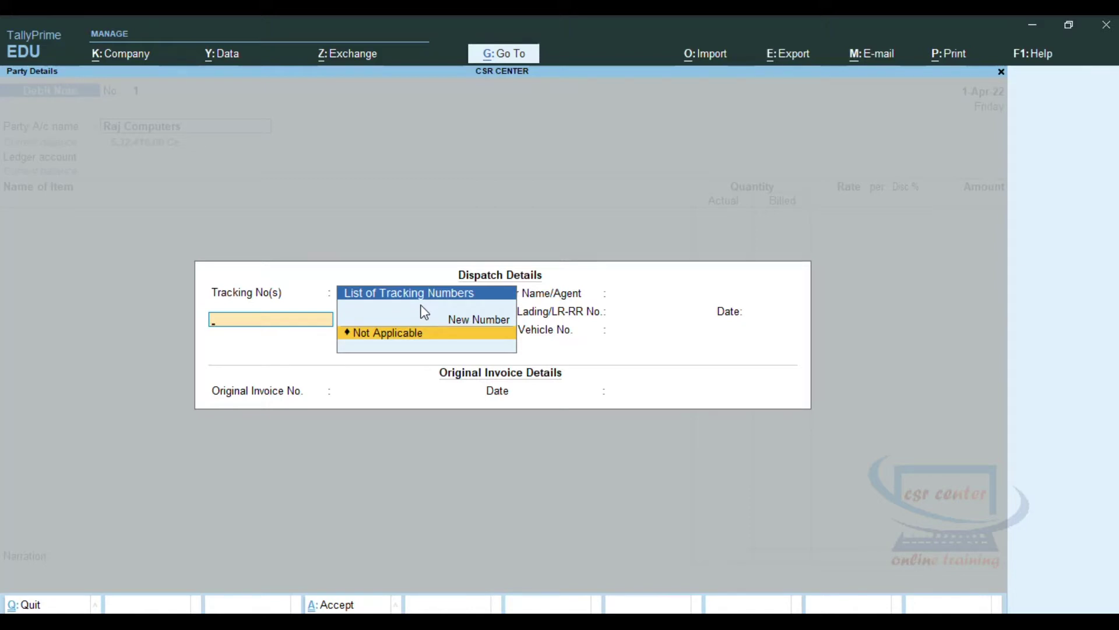
Enter new tracking number 0060 in the dispatch details and original invoice number RAJ0060 dated 1-Apr-22
{"action": "type", "text": "0060"}
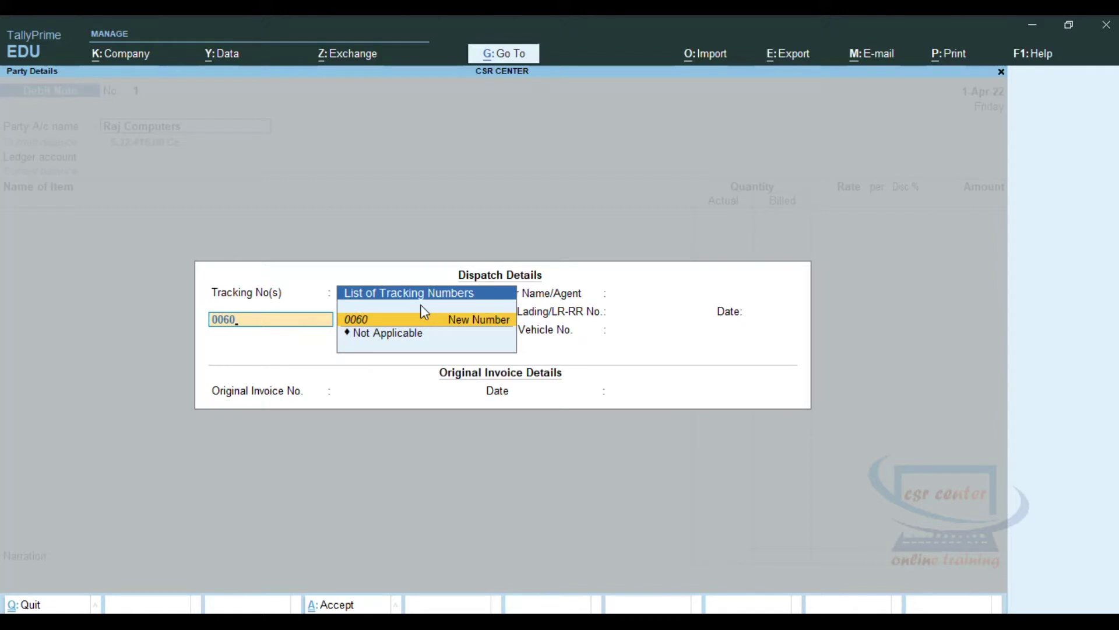
{"action": "key", "text": "Return"}
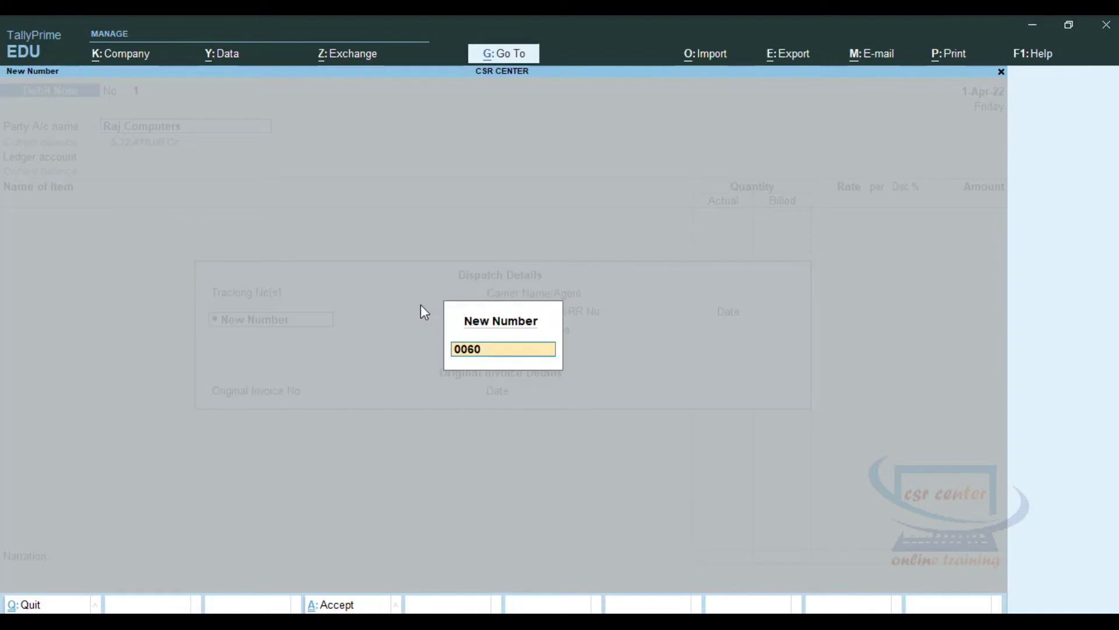
{"action": "key", "text": "Return"}
{"action": "key", "text": "Return"}
{"action": "key", "text": "Return"}
{"action": "key", "text": "Return"}
{"action": "key", "text": "Return"}
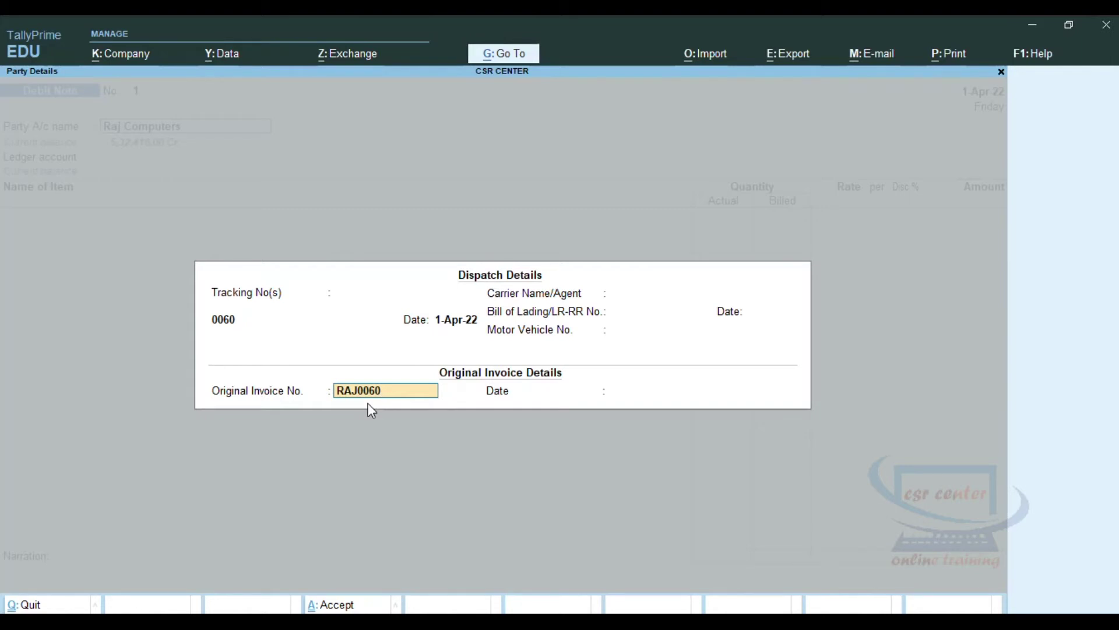
{"action": "key", "text": "Return"}
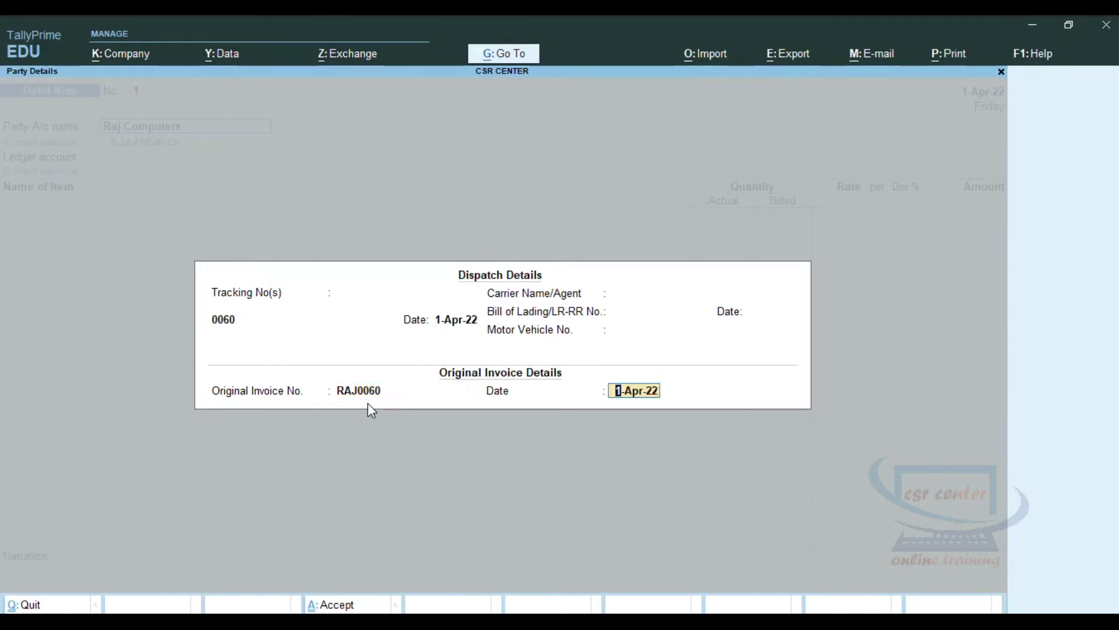
{"action": "key", "text": "Return"}
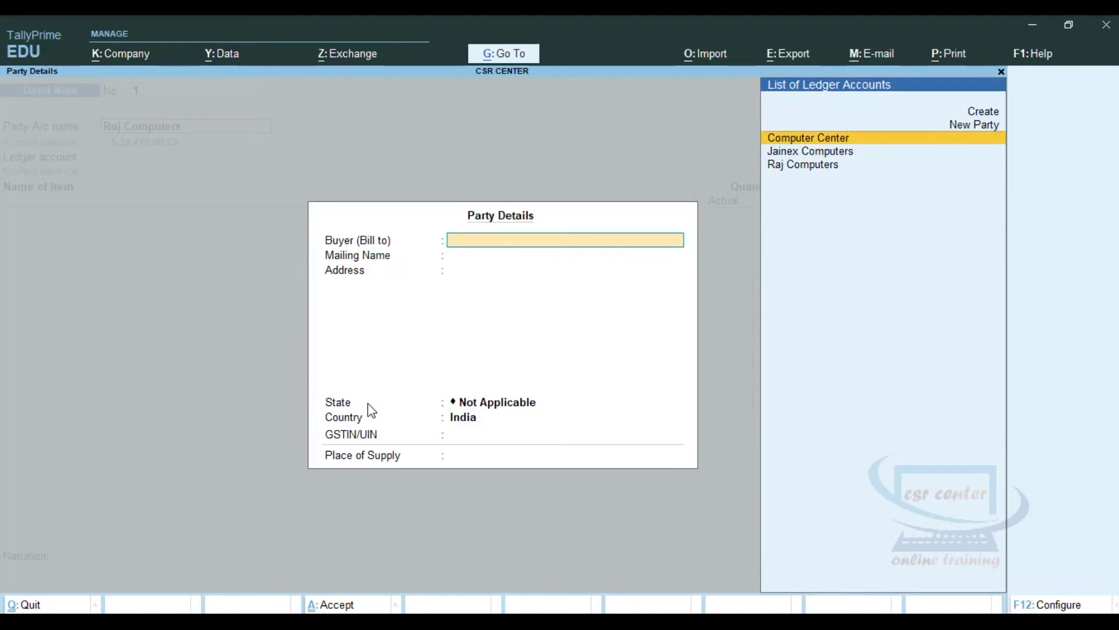
Set Raj Computers as the buyer in the party details, with state Karnataka, and accept them
{"action": "key", "text": "Down"}
{"action": "key", "text": "Down"}
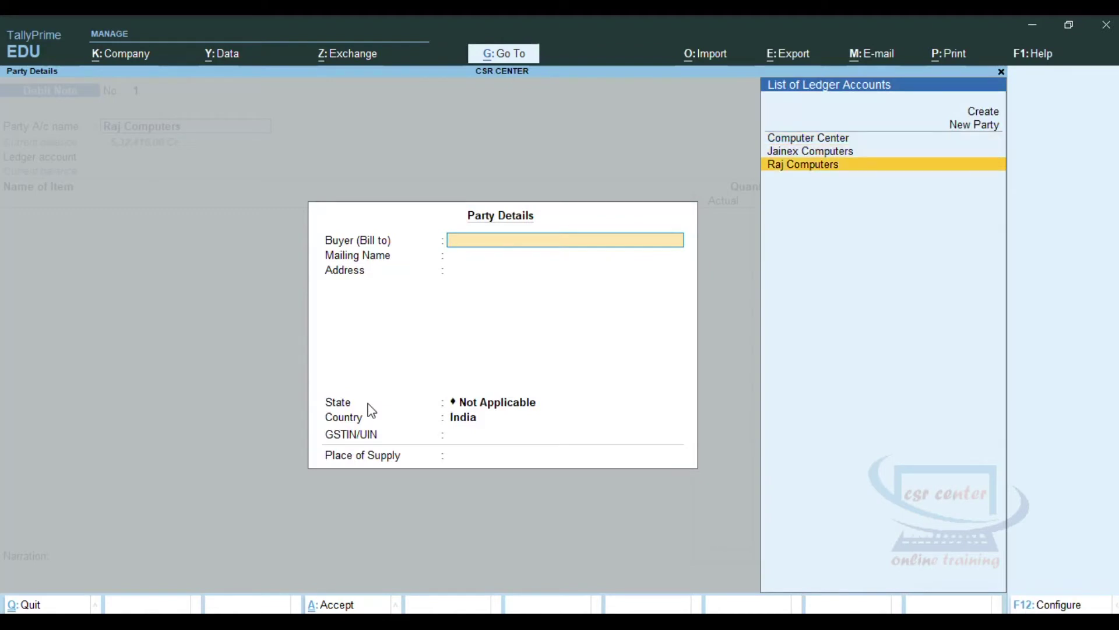
{"action": "key", "text": "Return"}
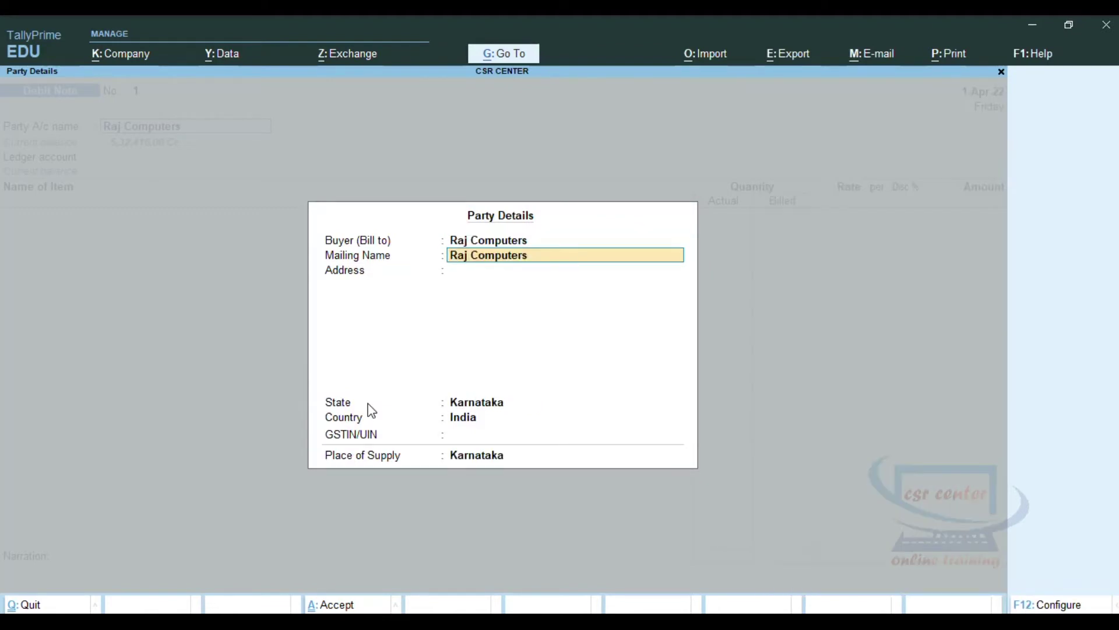
{"action": "key", "text": "Return"}
{"action": "key", "text": "Return"}
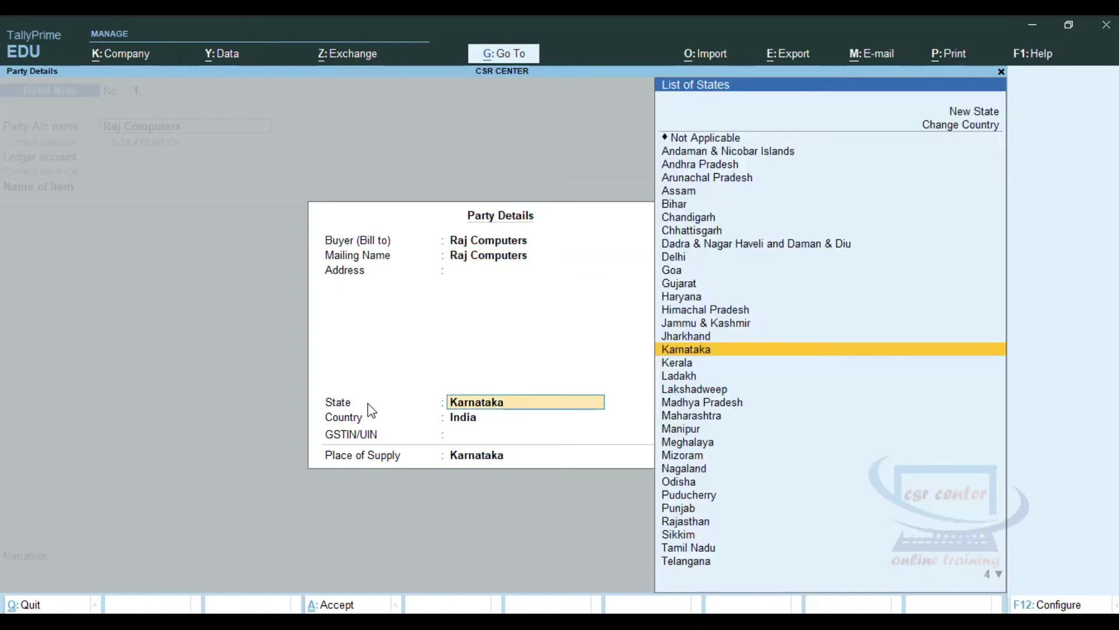
{"action": "key", "text": "ctrl+a"}
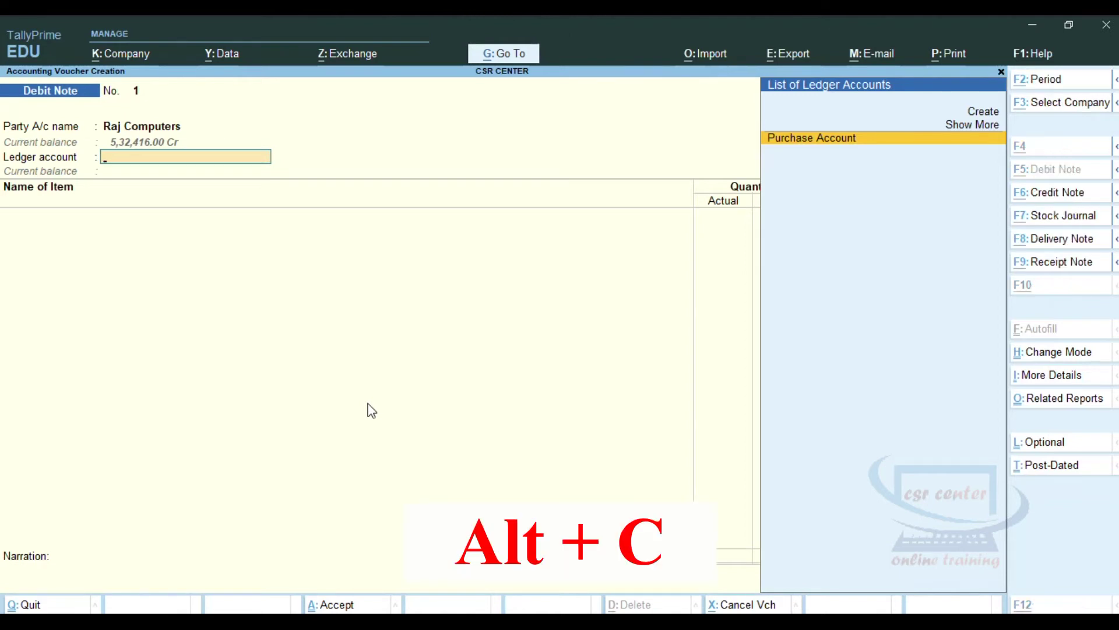
Create a ledger named Purchase Return under the Purchase Accounts group for the debit note's ledger account
{"action": "key", "text": "alt+c"}
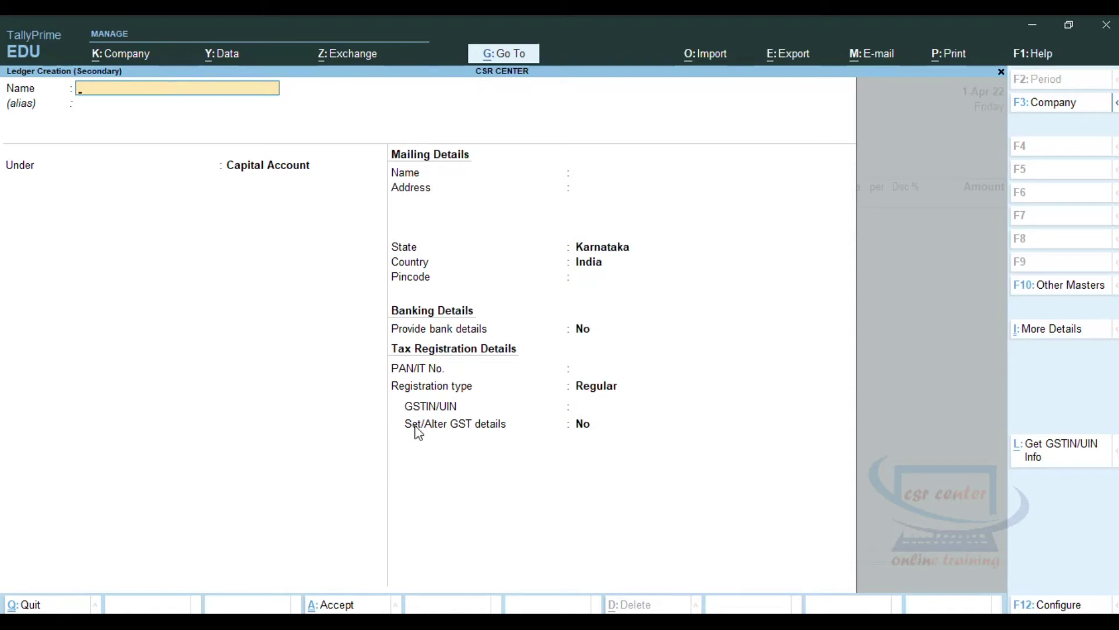
{"action": "type", "text": "Purchase Return"}
{"action": "key", "text": "Return"}
{"action": "key", "text": "Return"}
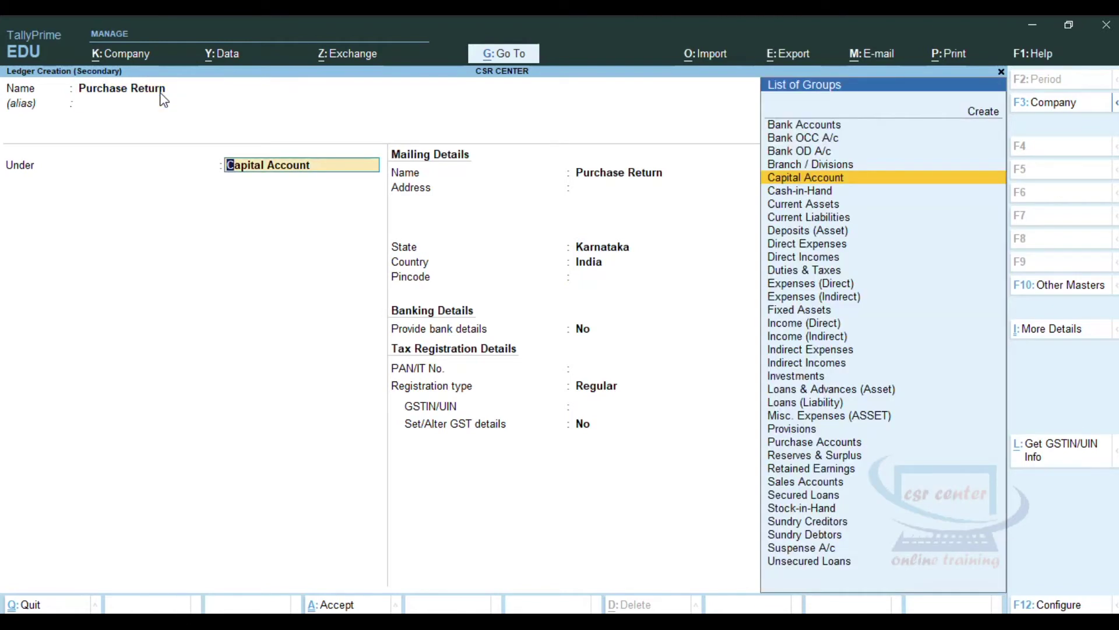
{"action": "type", "text": "P"}
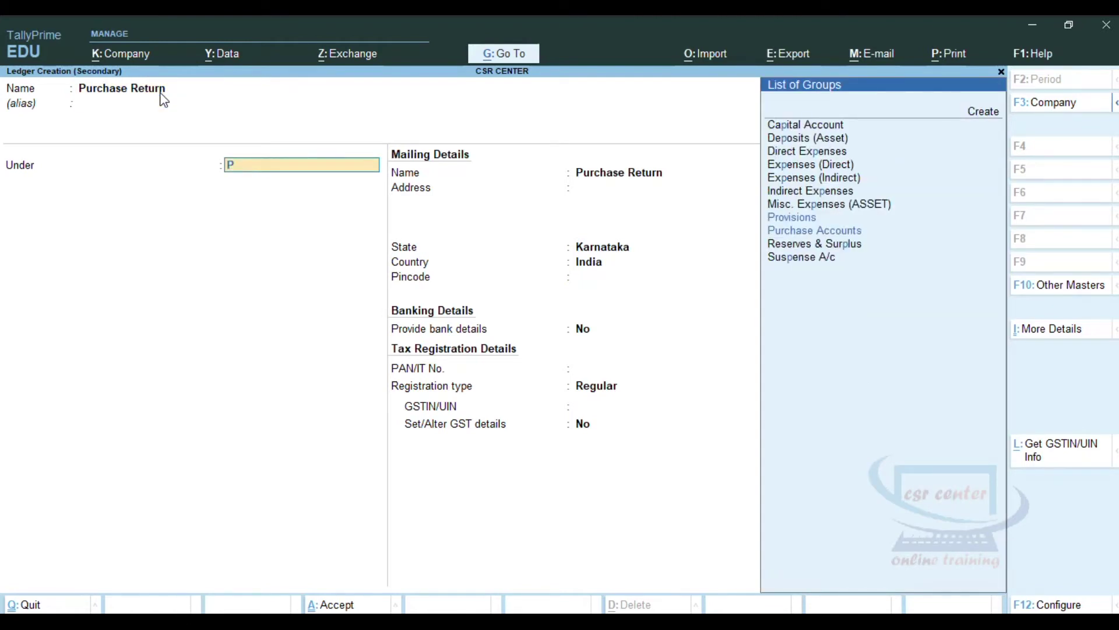
{"action": "key", "text": "Down"}
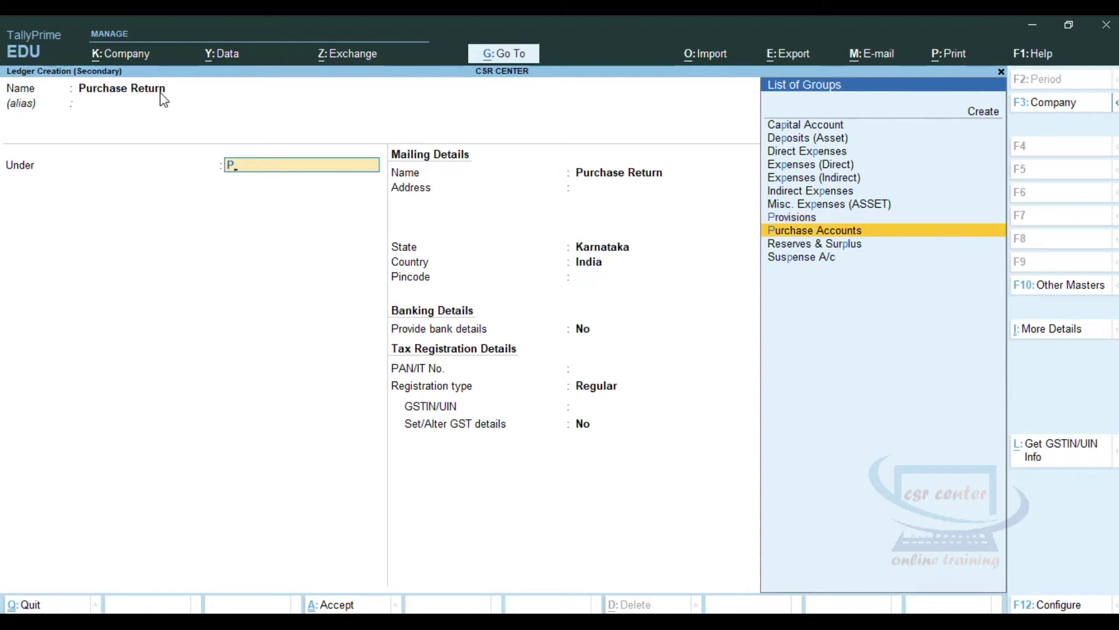
{"action": "key", "text": "Return"}
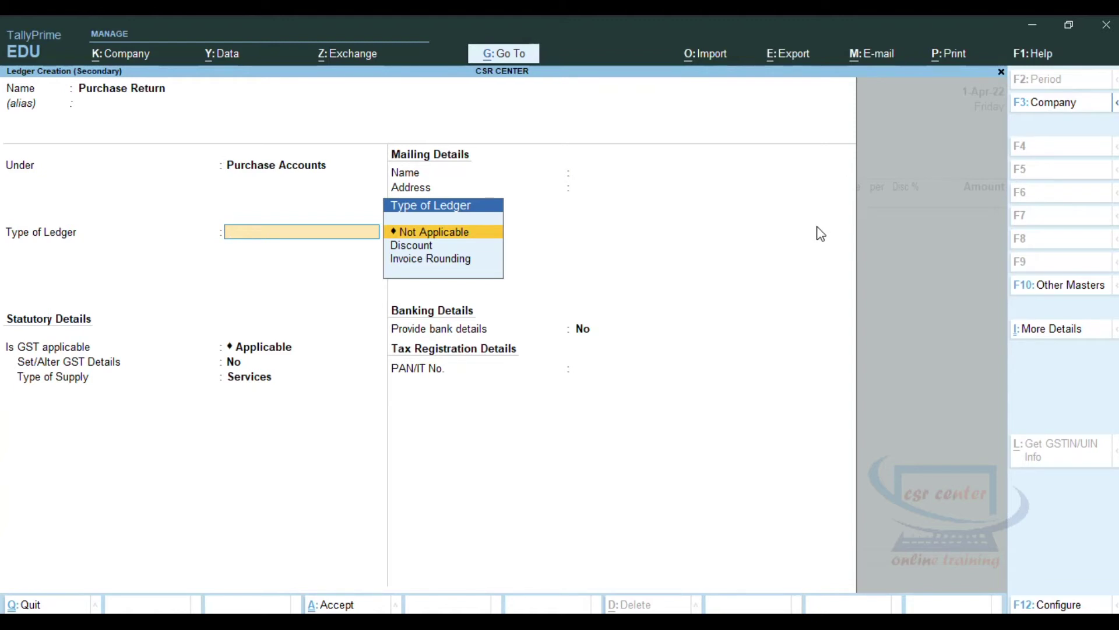
Keep GST applicable for the Purchase Return ledger, set its type of supply to Goods, and save it
{"action": "key", "text": "Return"}
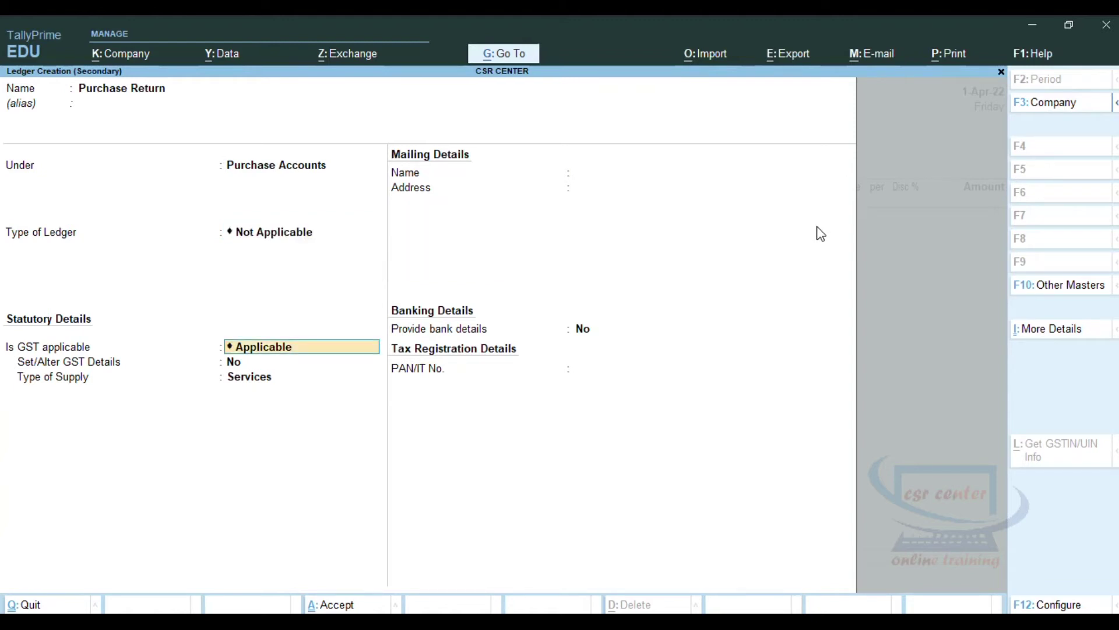
{"action": "key", "text": "Return"}
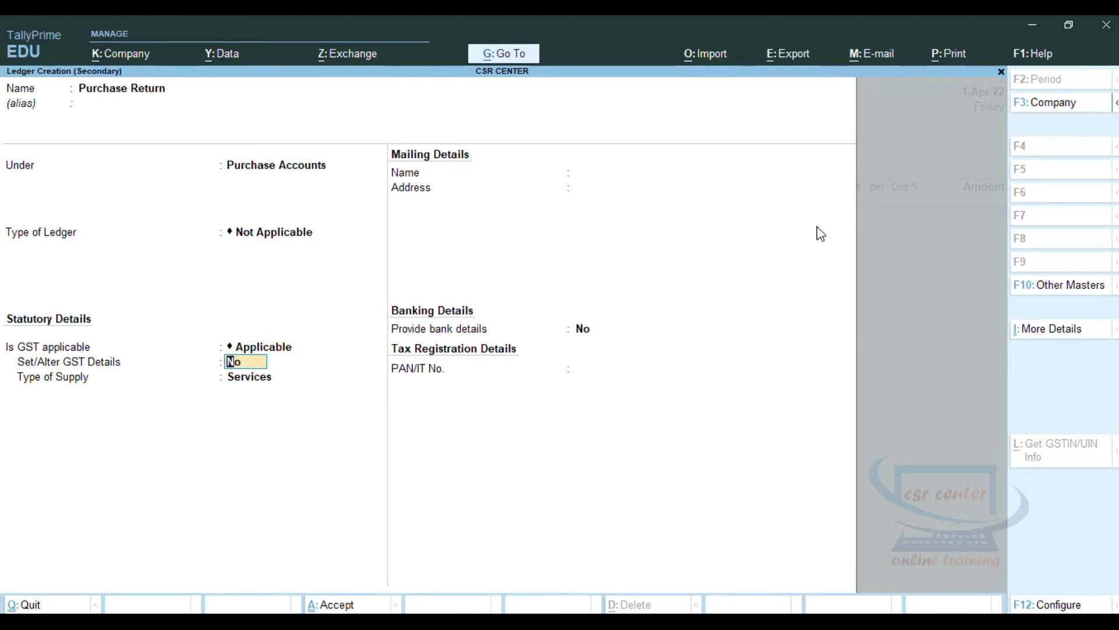
{"action": "key", "text": "Return"}
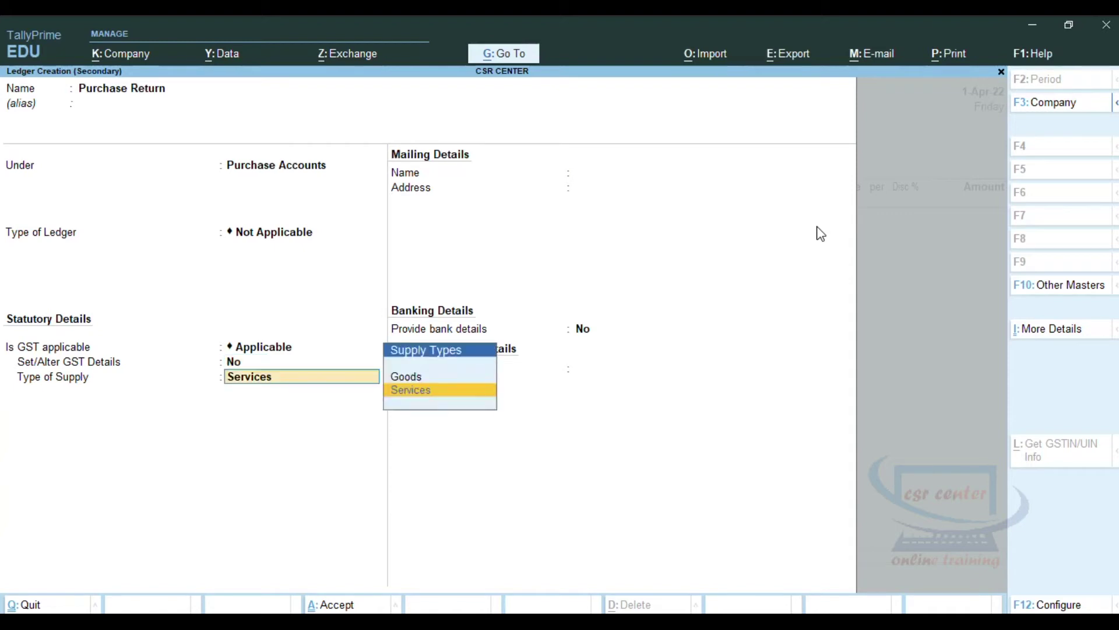
{"action": "key", "text": "Up"}
{"action": "key", "text": "Return"}
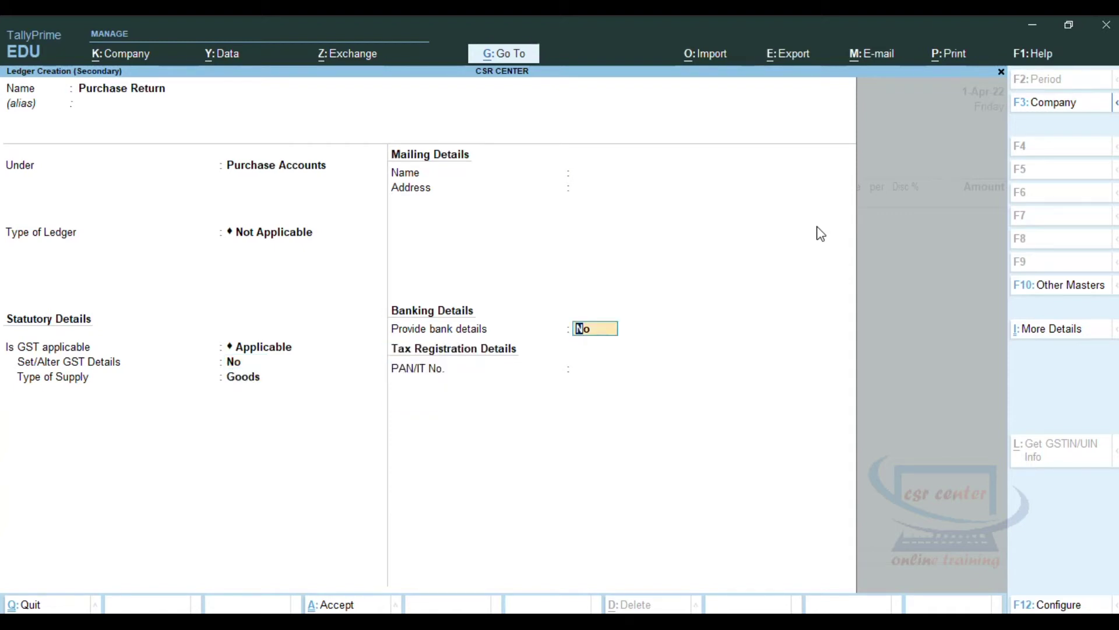
{"action": "key", "text": "Return"}
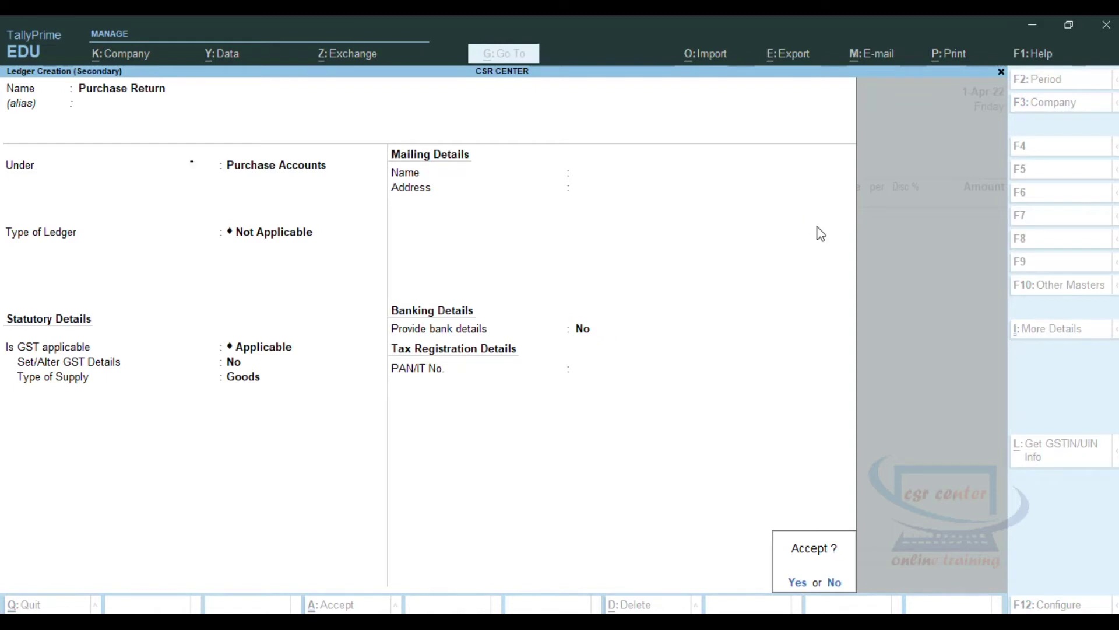
{"action": "key", "text": "Return"}
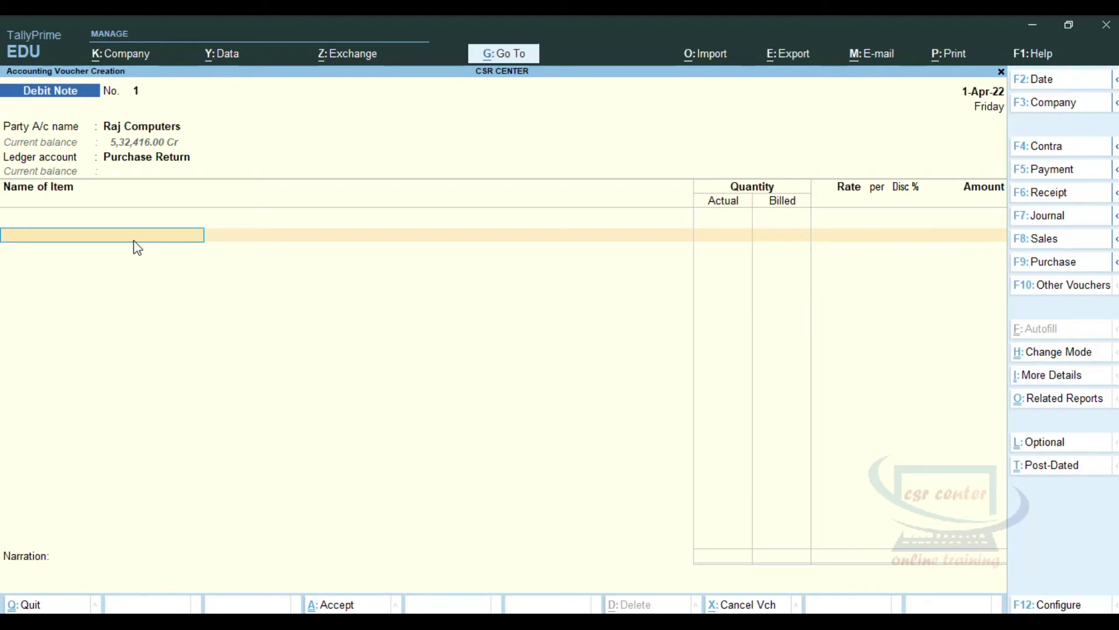
Add LG Laptop as the returned item with tracking number 0060 and the order number Not Applicable
{"action": "type", "text": "Lg"}
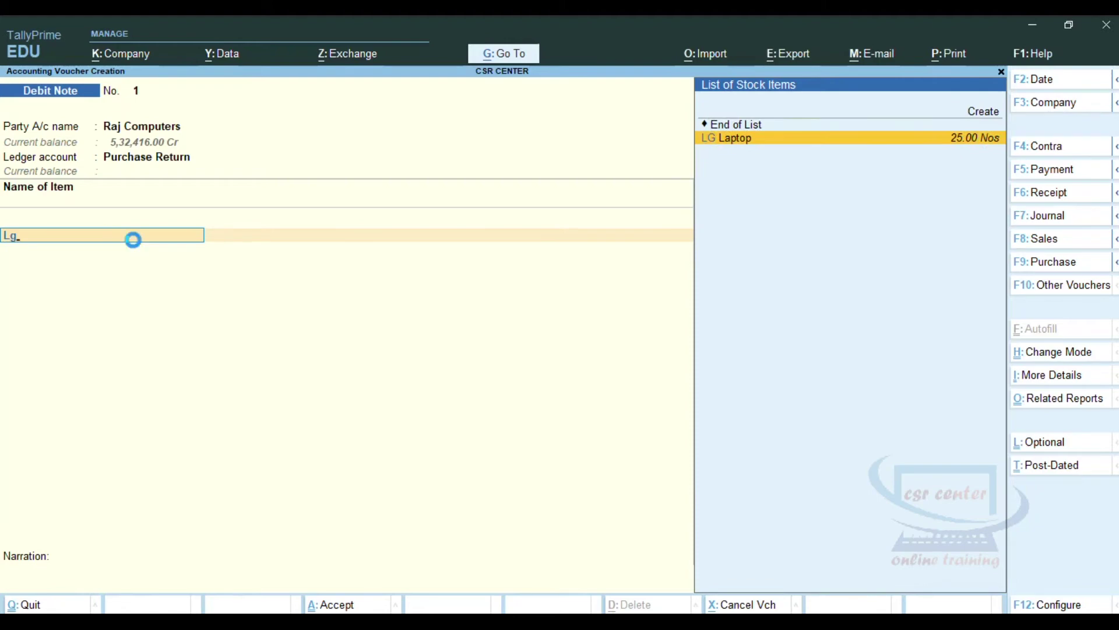
{"action": "key", "text": "Return"}
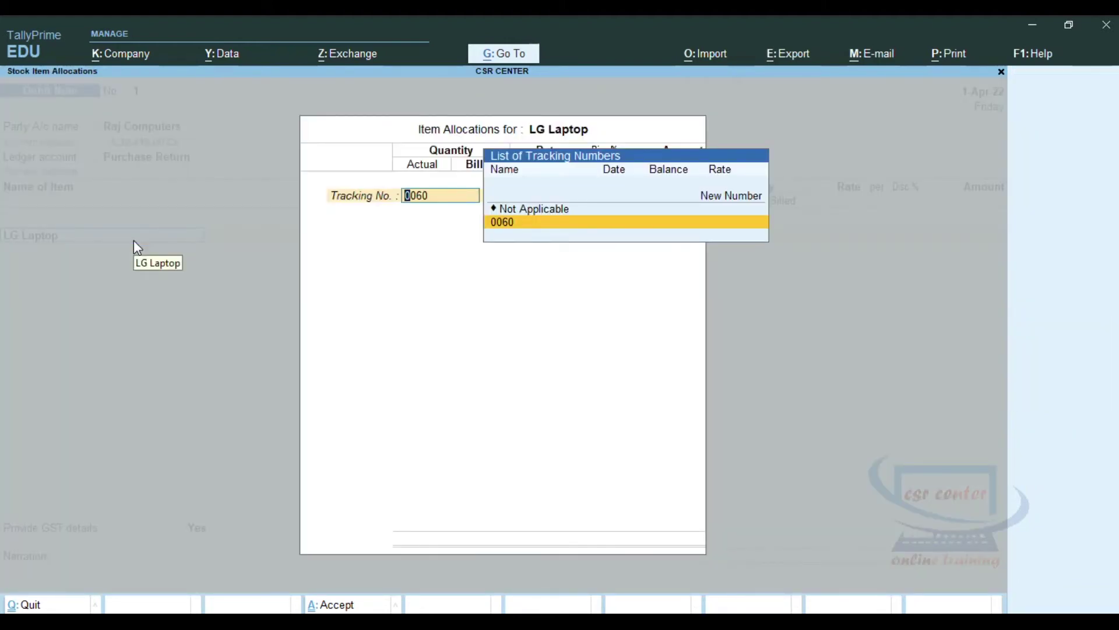
{"action": "key", "text": "Return"}
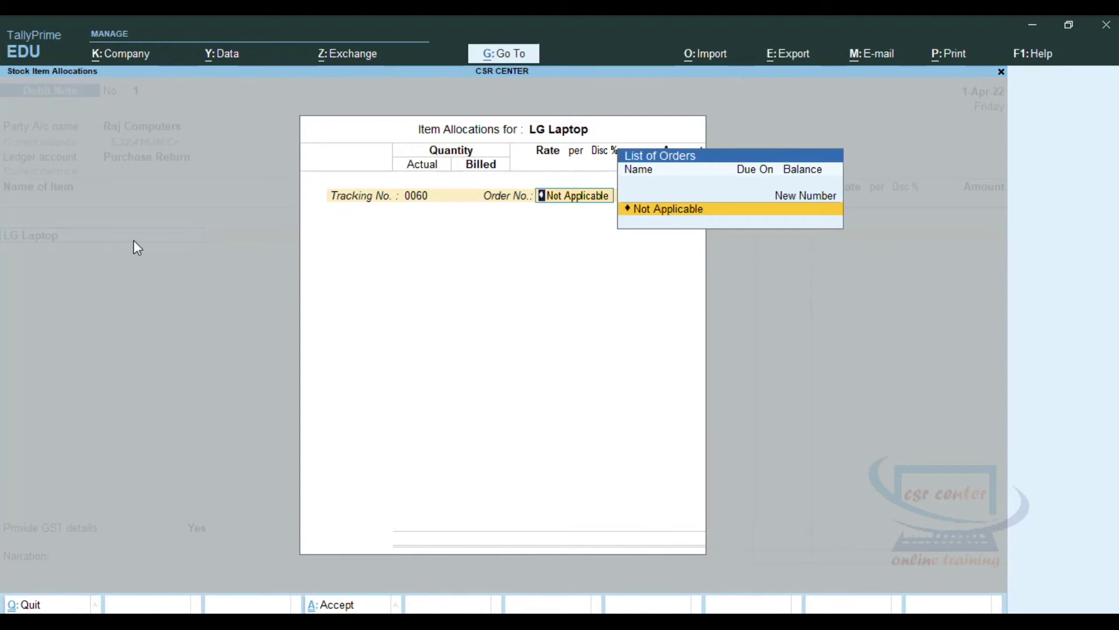
{"action": "left_click", "coordinate": [655, 211]}
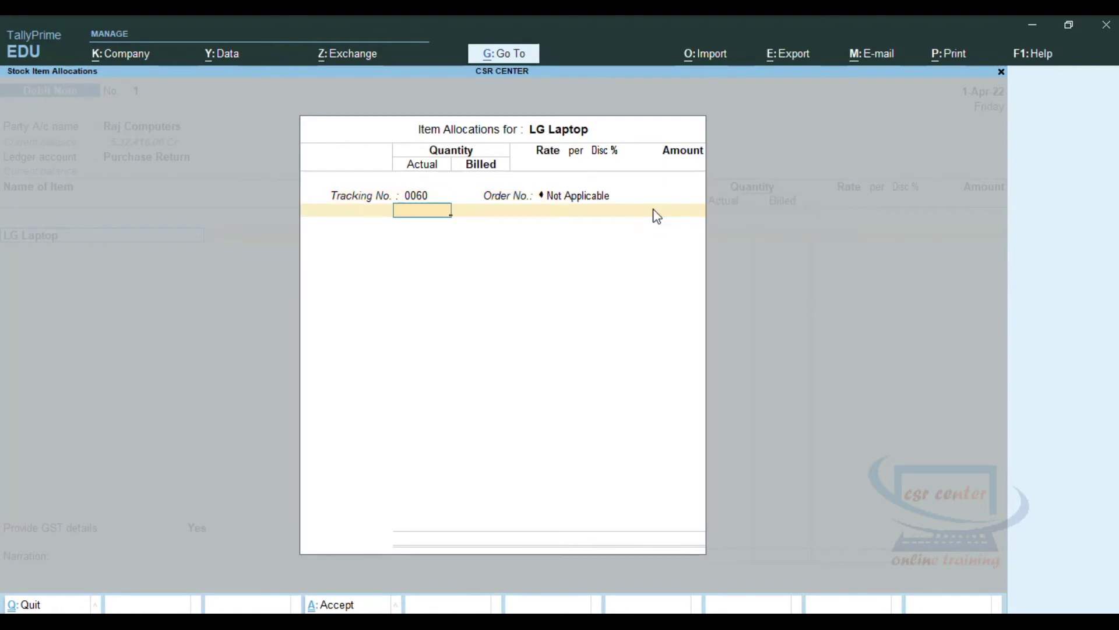
Set the LG Laptop quantity to 5 Nos, keep the rate of 5,000 per unit, and finish the item allocation
{"action": "type", "text": "5"}
{"action": "key", "text": "Return"}
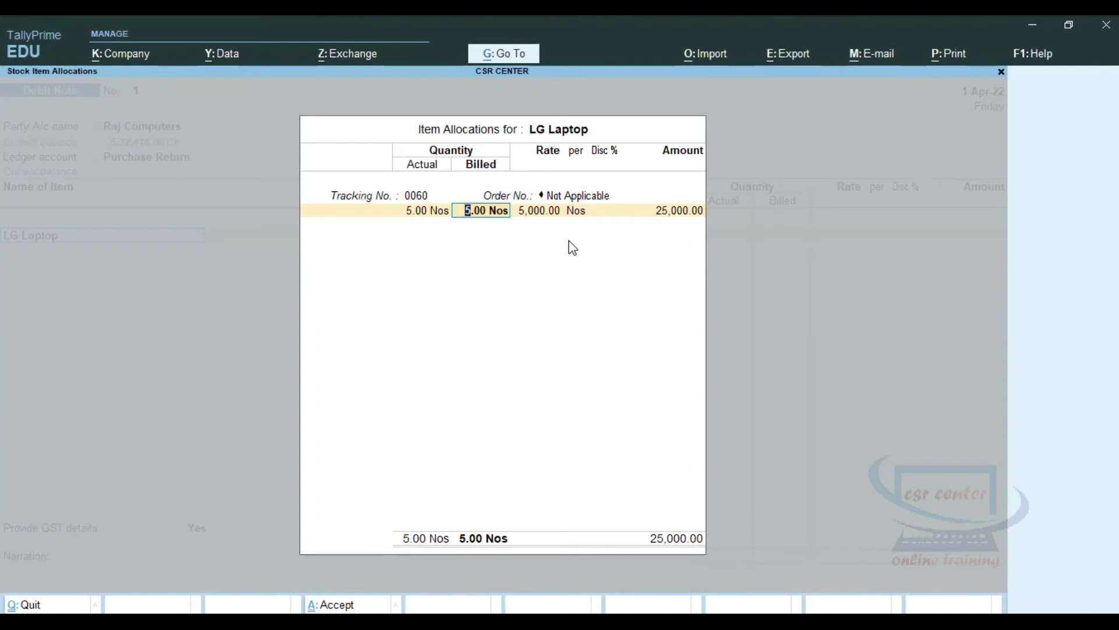
{"action": "key", "text": "Return"}
{"action": "key", "text": "Return"}
{"action": "key", "text": "Return"}
{"action": "key", "text": "Return"}
{"action": "key", "text": "Return"}
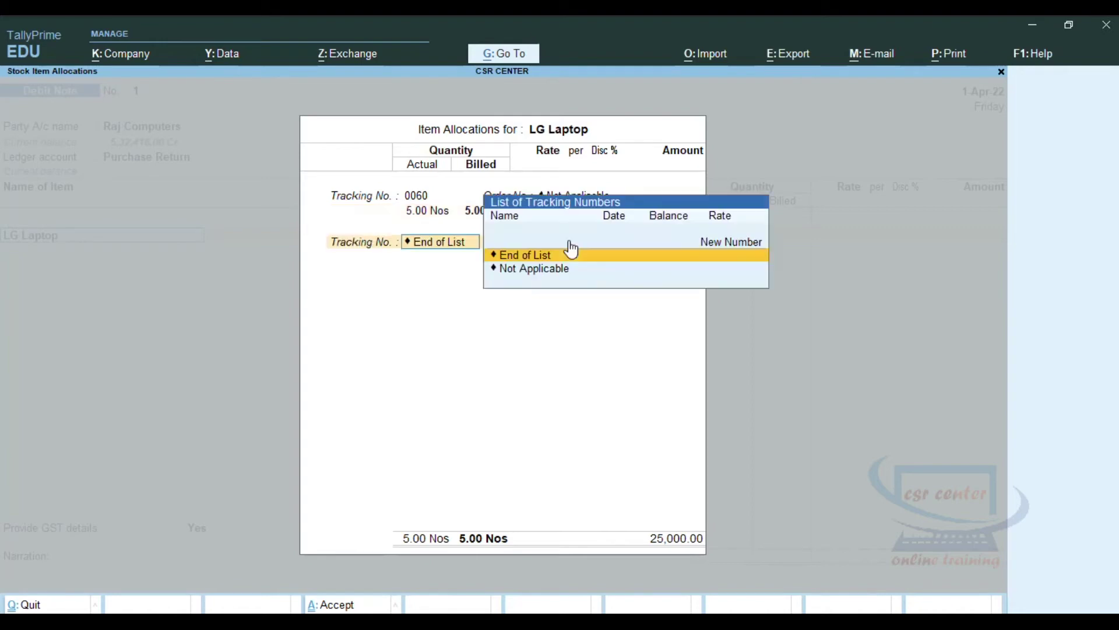
{"action": "key", "text": "Return"}
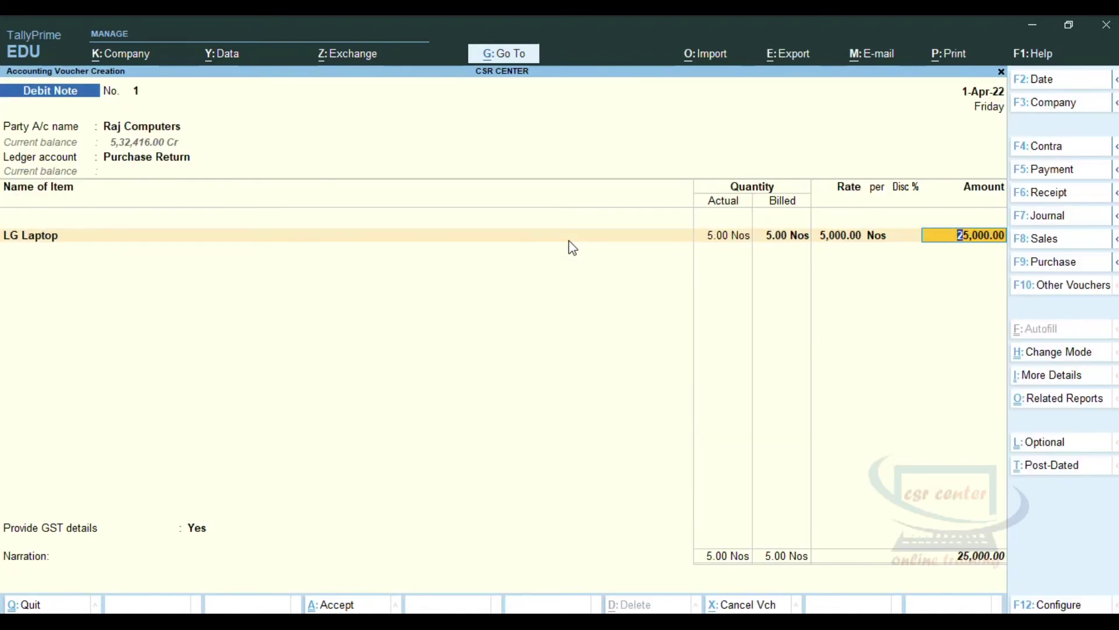
{"action": "key", "text": "Return"}
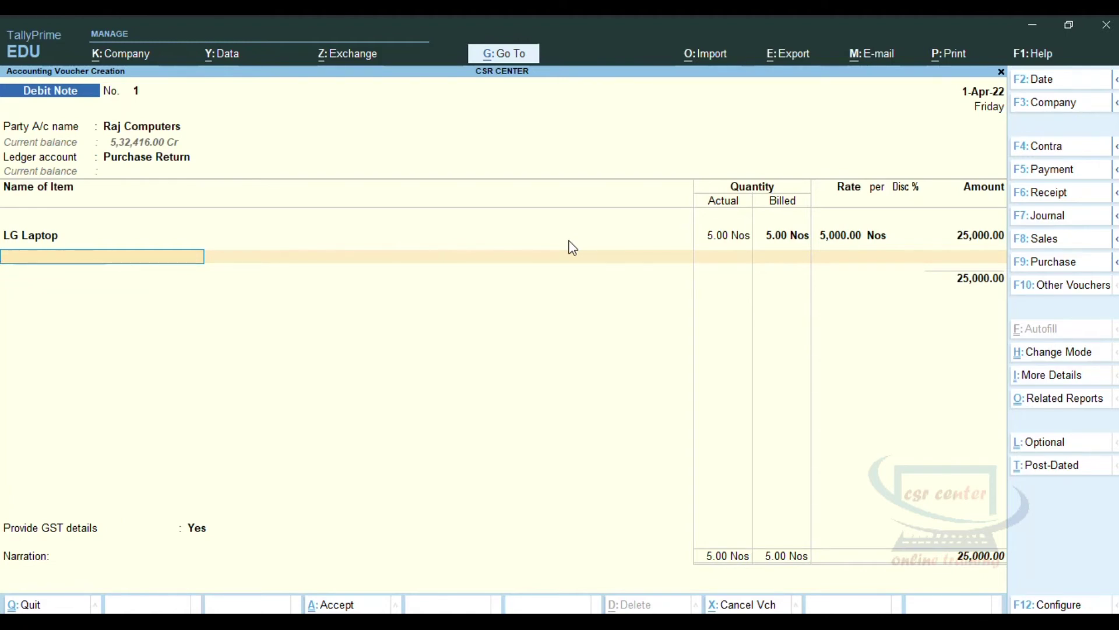
End the item and ledger entries without adding more, and set Provide GST details to No
{"action": "key", "text": "Return"}
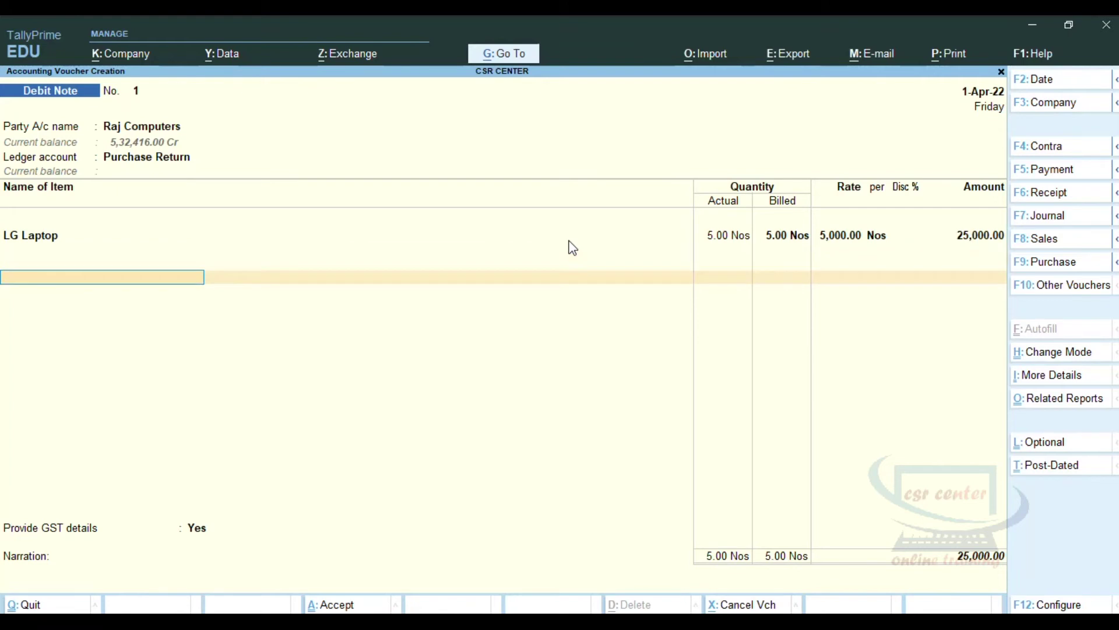
{"action": "key", "text": "Return"}
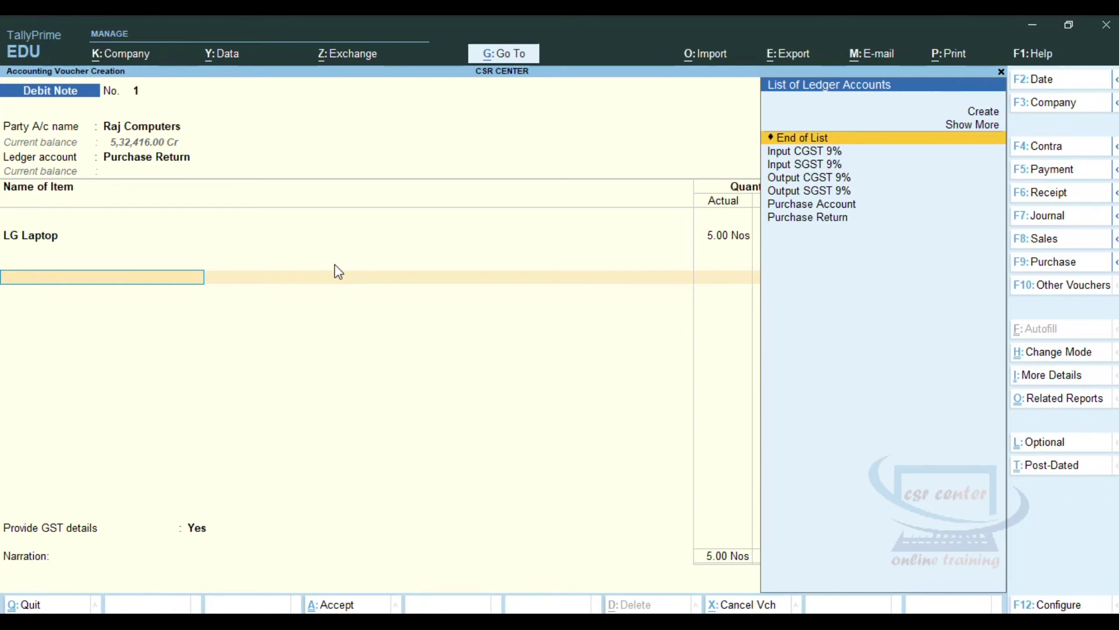
{"action": "key", "text": "Return"}
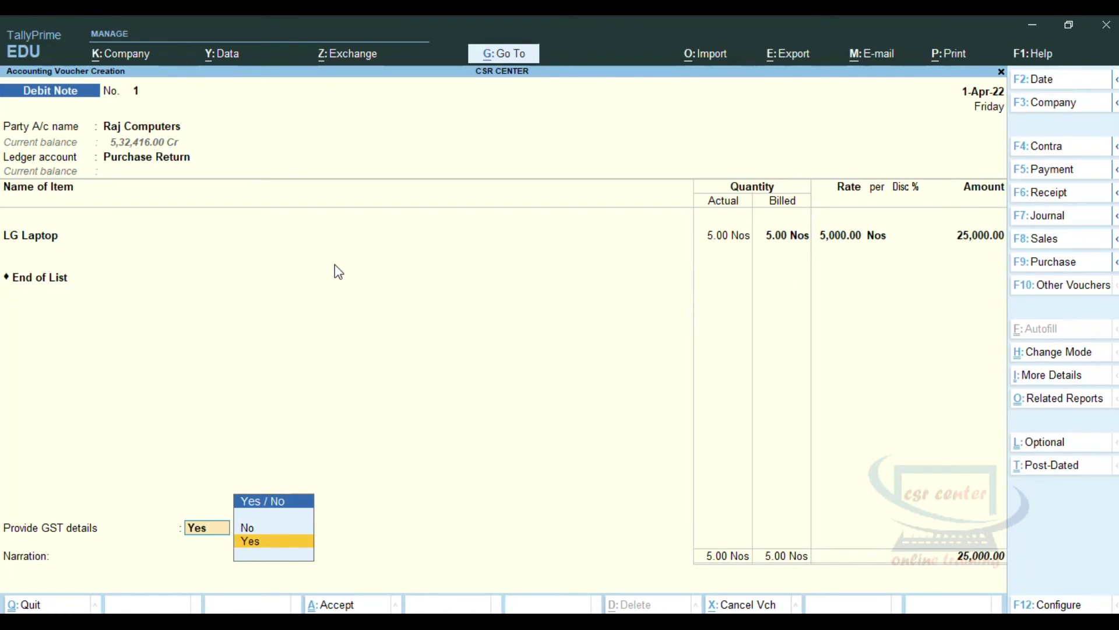
{"action": "key", "text": "Up"}
{"action": "key", "text": "Return"}
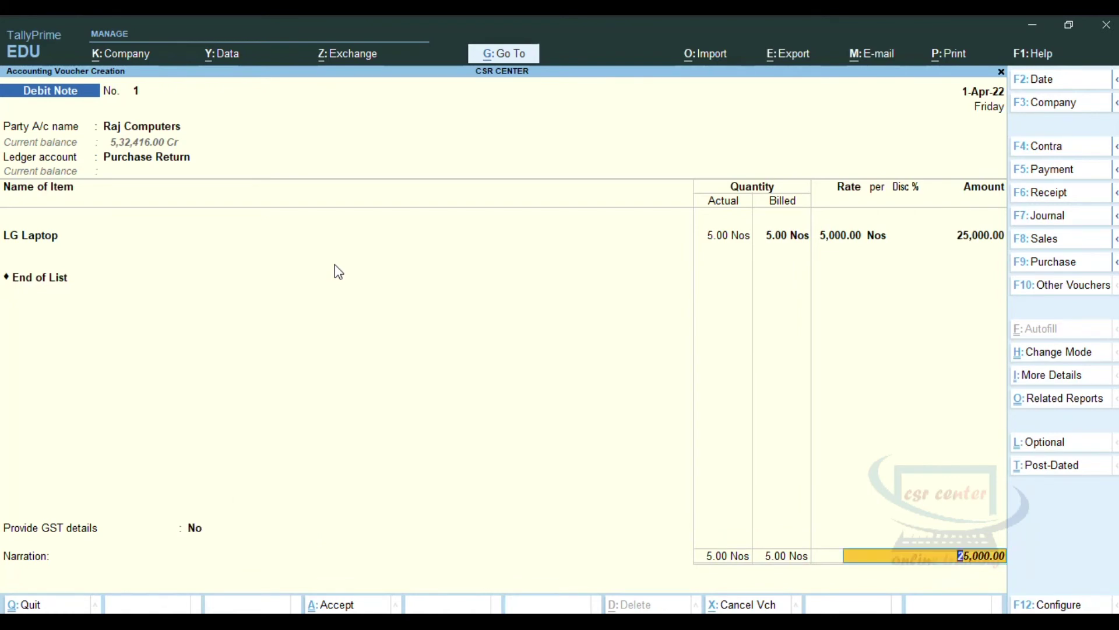
Allocate the 25,000 debit as Agst Ref to pending bill RAJ0060 and save the debit note without a narration
{"action": "key", "text": "Return"}
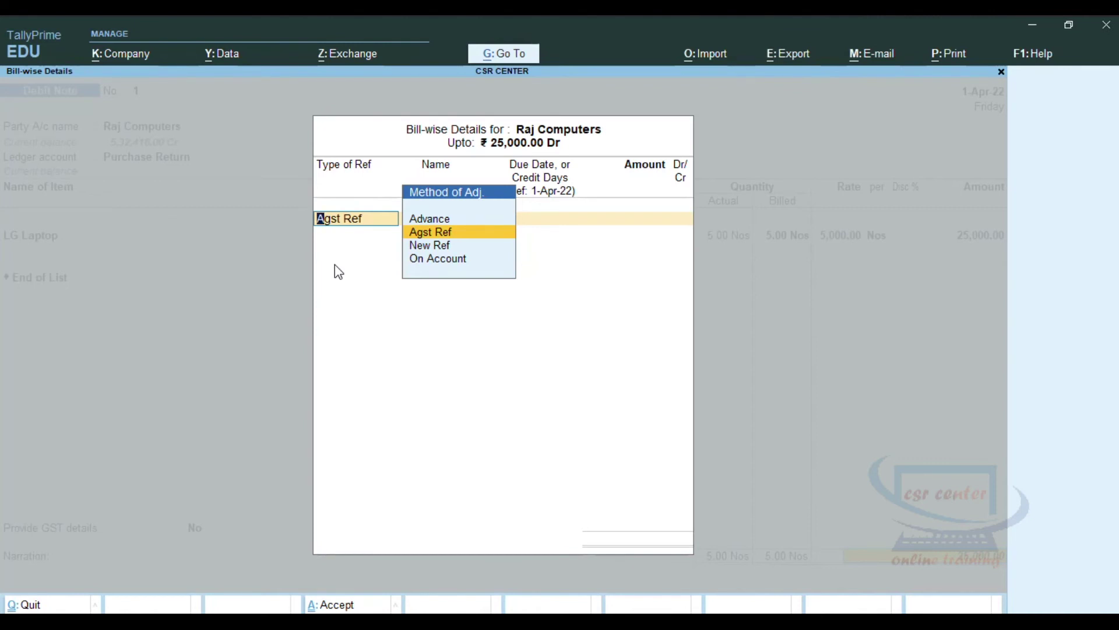
{"action": "key", "text": "Return"}
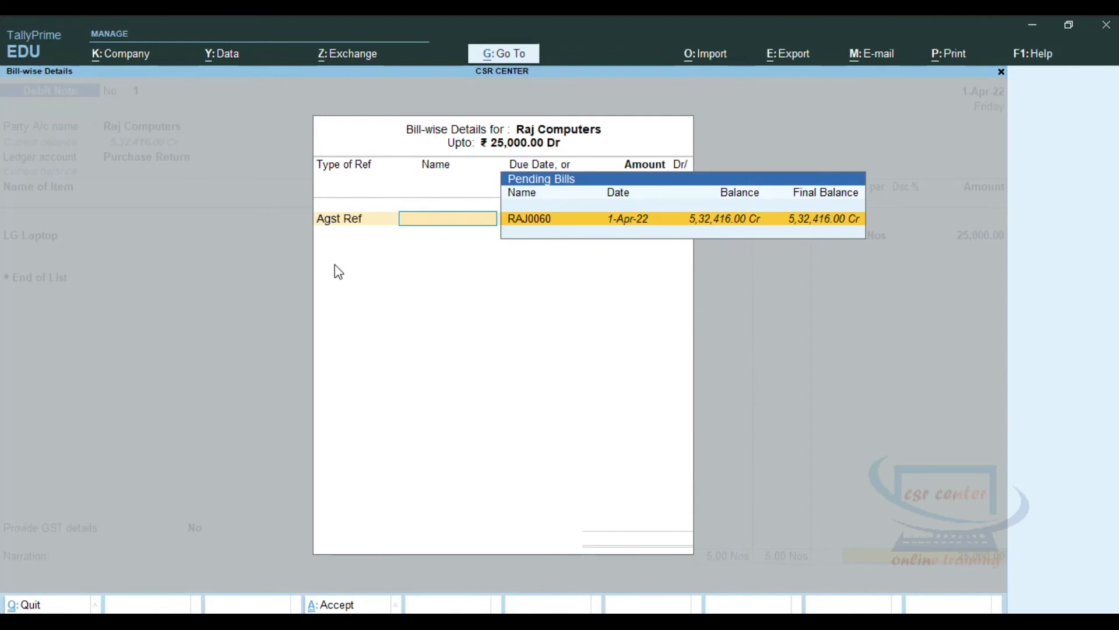
{"action": "key", "text": "Return"}
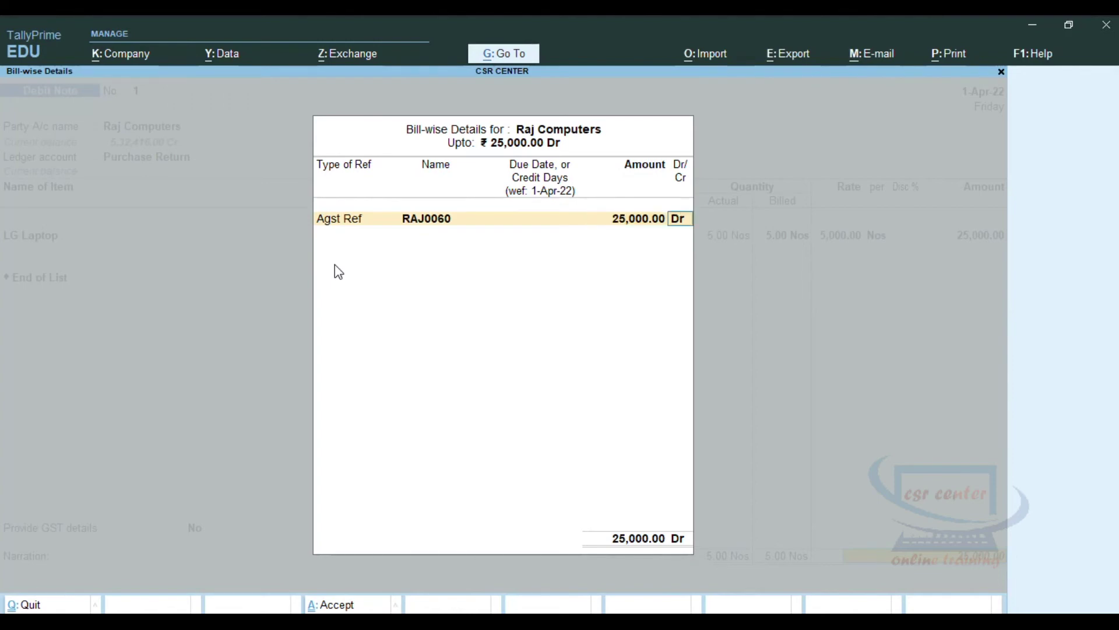
{"action": "key", "text": "Return"}
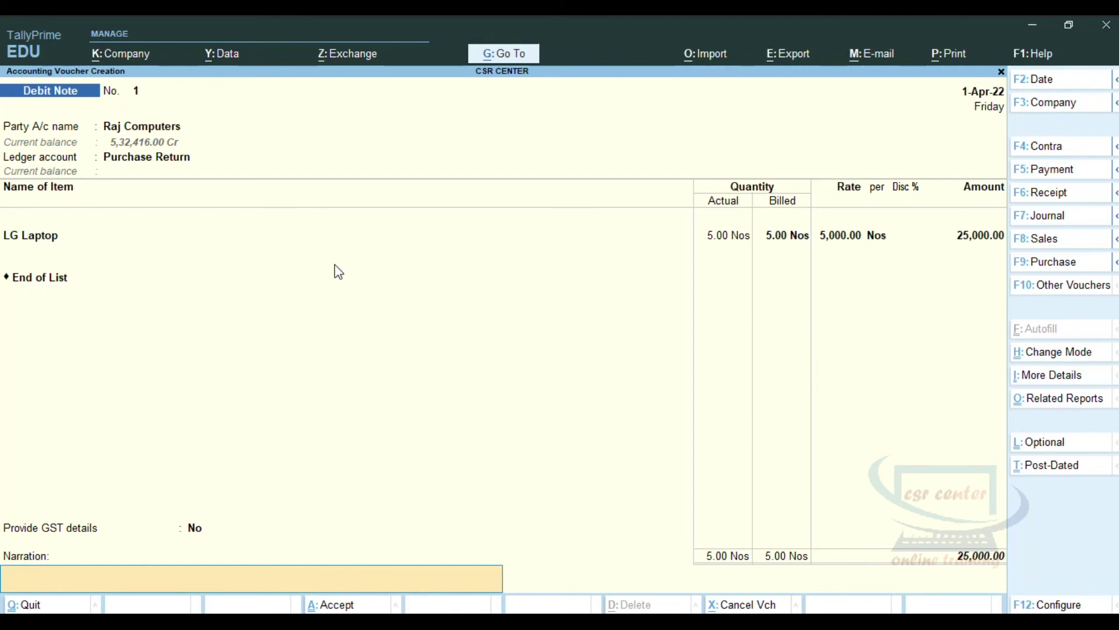
{"action": "key", "text": "Return"}
{"action": "key", "text": "Return"}
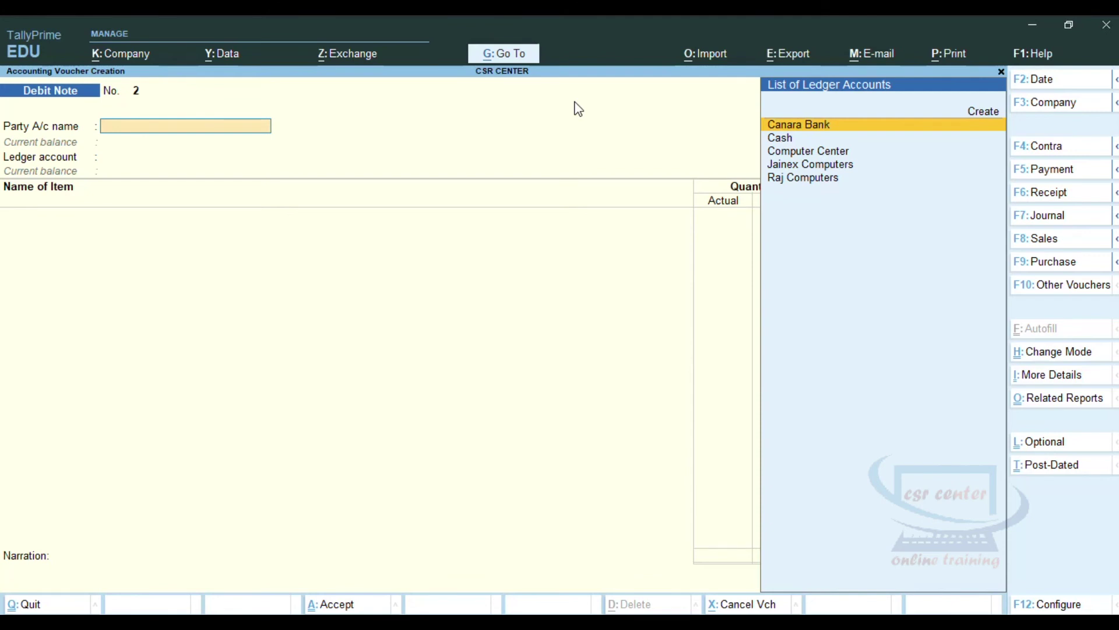
Try to switch the voucher entry from Debit Note to Rejections Out
{"action": "left_click", "coordinate": [1116, 169]}
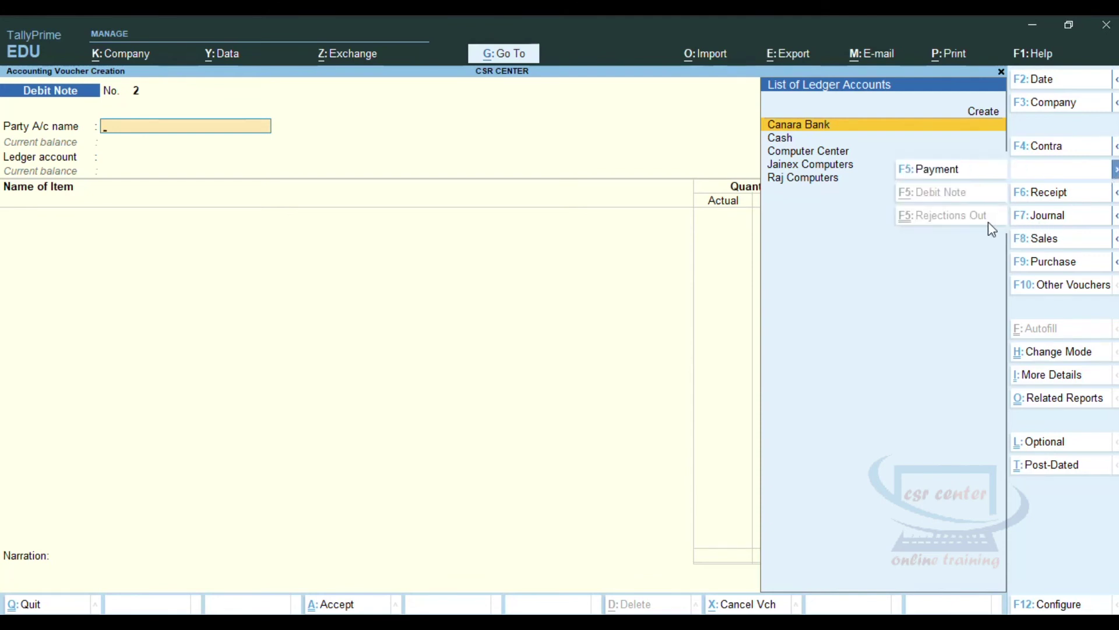
{"action": "left_click", "coordinate": [969, 217]}
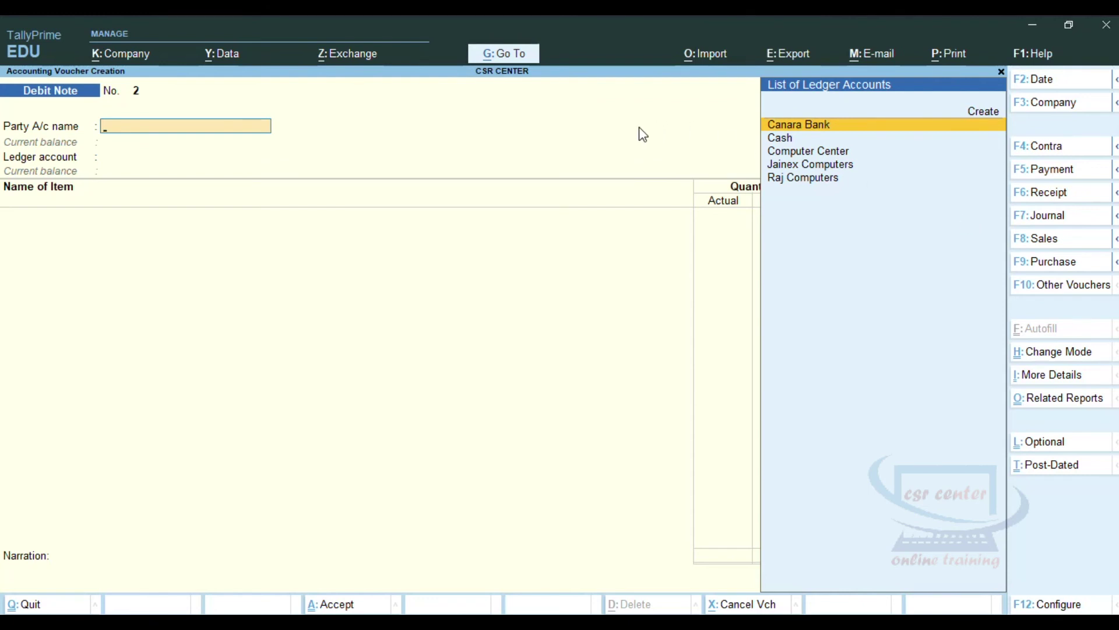
Quit voucher entry and open the Rejections Out voucher type for alteration from the Chart of Accounts
{"action": "key", "text": "Escape"}
{"action": "key", "text": "y"}
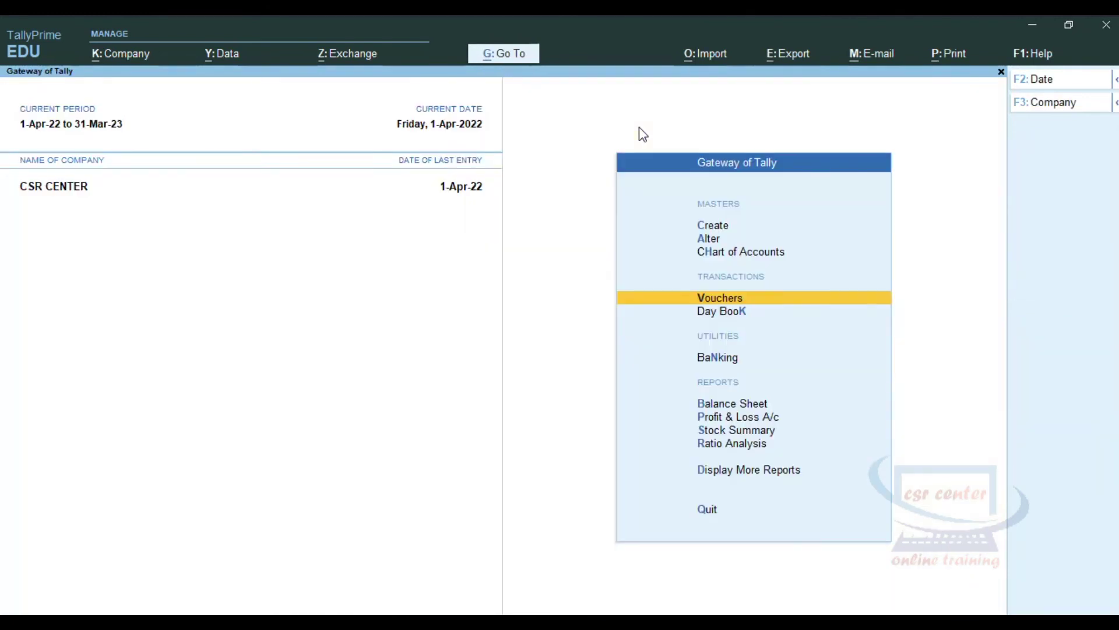
{"action": "left_click", "coordinate": [747, 255]}
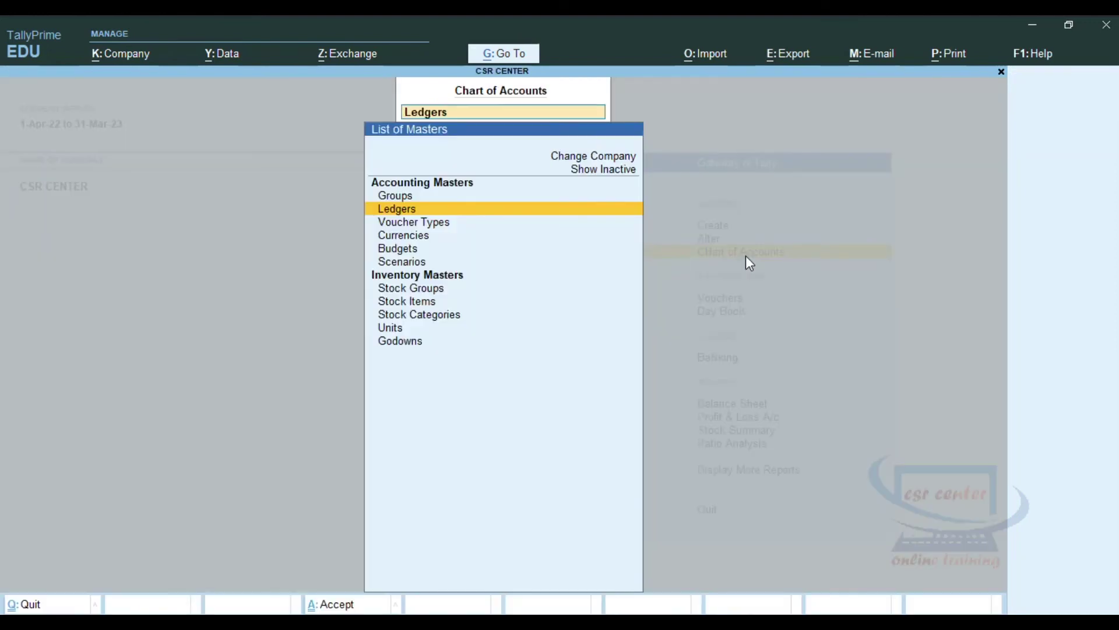
{"action": "left_click", "coordinate": [444, 228]}
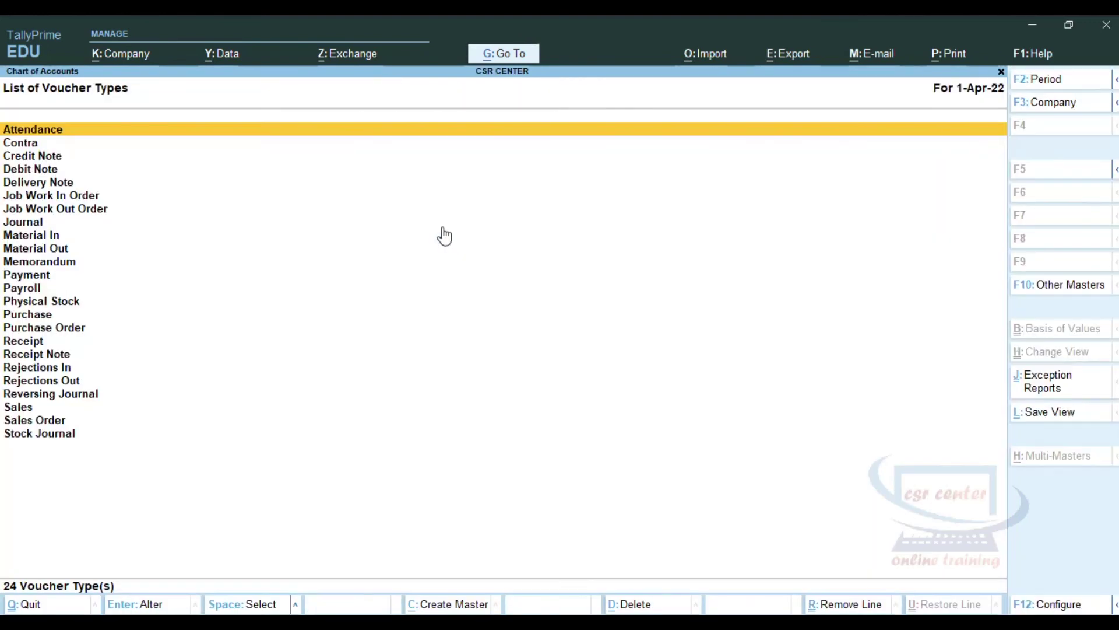
{"action": "left_click", "coordinate": [65, 381]}
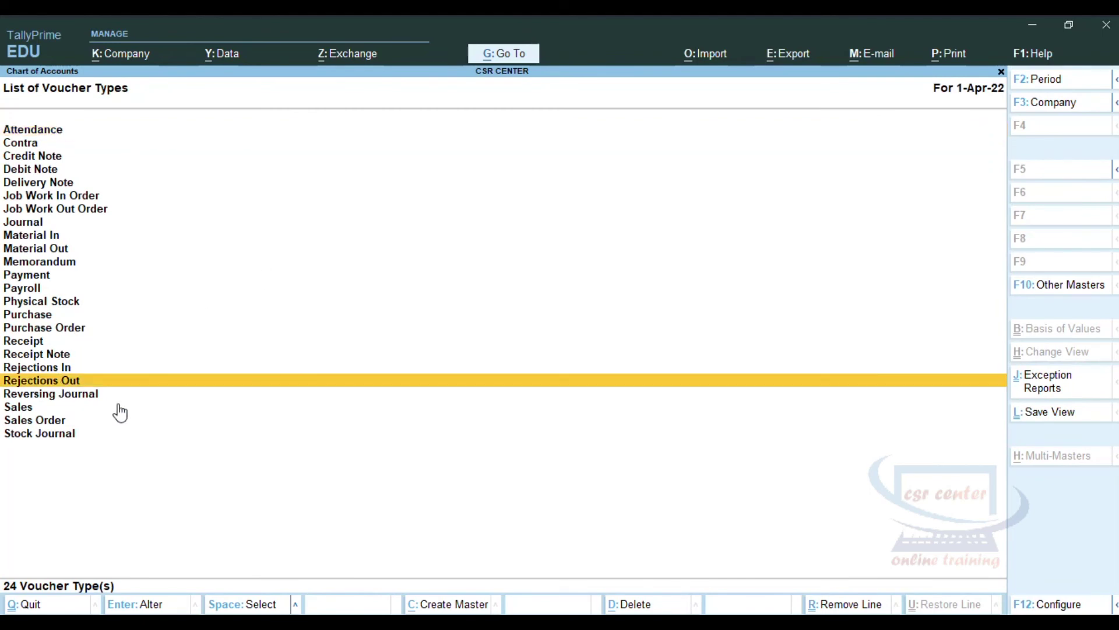
{"action": "key", "text": "Return"}
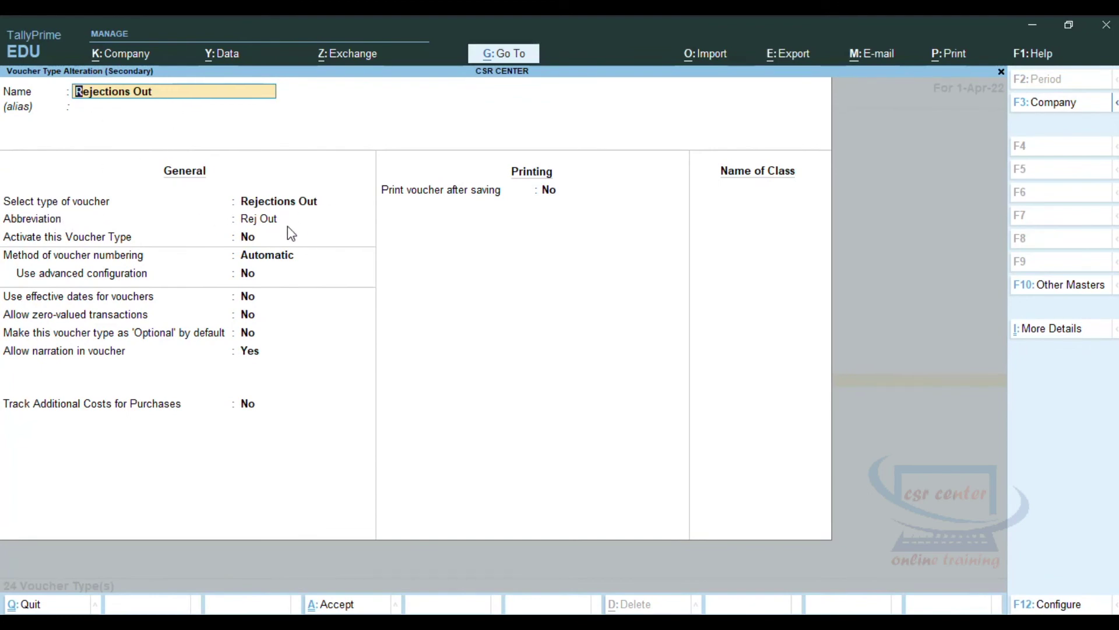
Set Rejections Out numbering to Automatic (Manual Override), activate the voucher type, and save the changes
{"action": "left_click", "coordinate": [266, 262]}
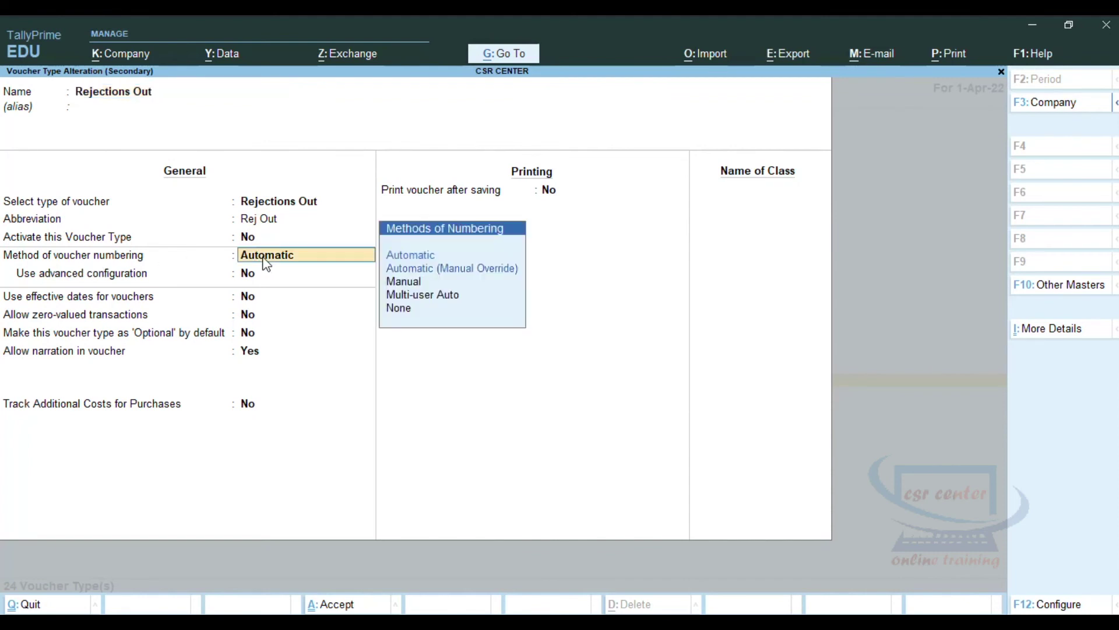
{"action": "left_click", "coordinate": [462, 272]}
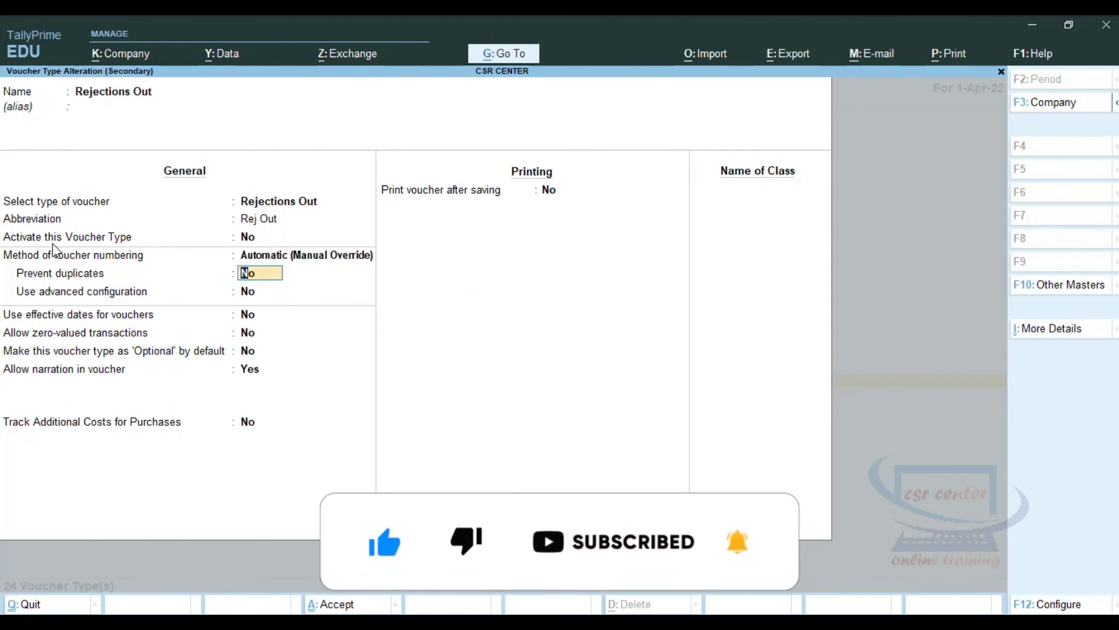
{"action": "left_click", "coordinate": [250, 239]}
{"action": "key", "text": "y"}
{"action": "key", "text": "Return"}
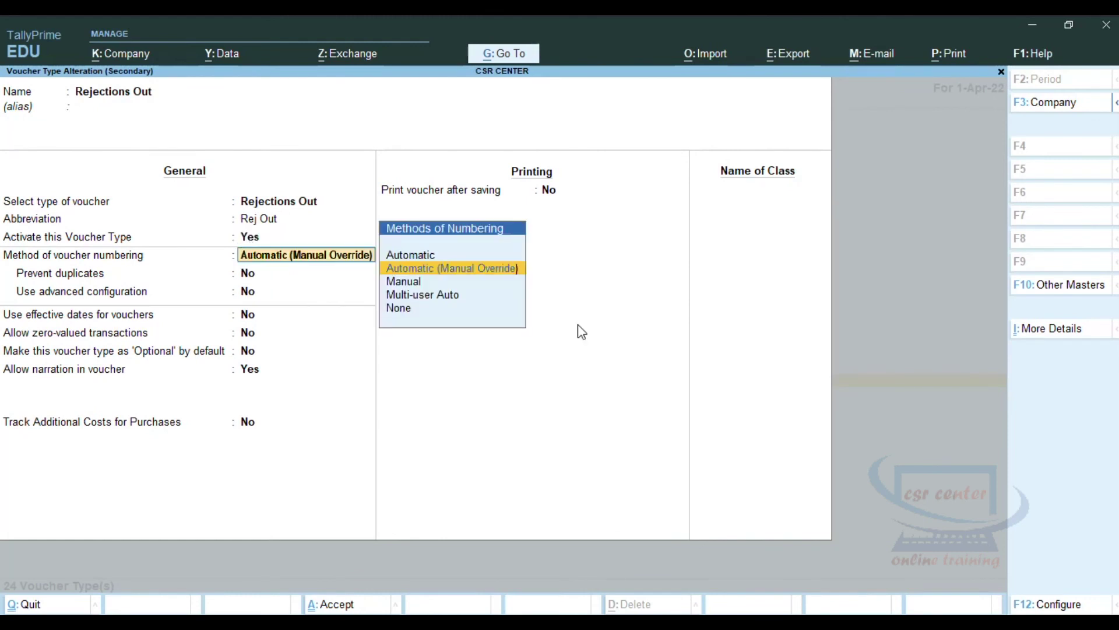
{"action": "key", "text": "Return"}
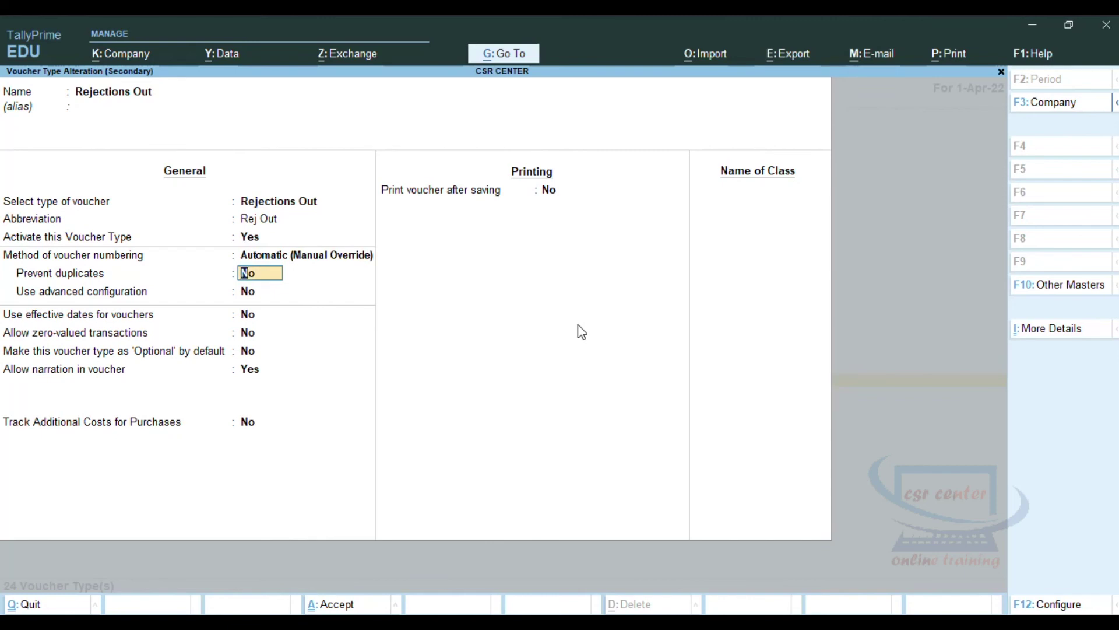
{"action": "key", "text": "ctrl+a"}
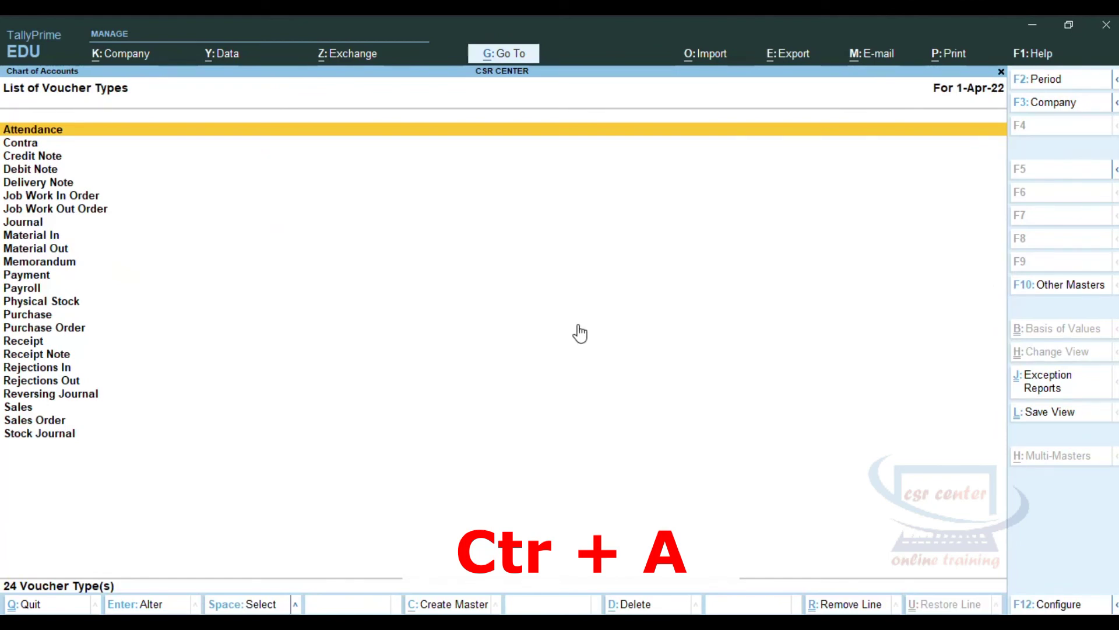
Leave the Chart of Accounts, return to voucher entry, and start a Rejections Out voucher
{"action": "key", "text": "Escape"}
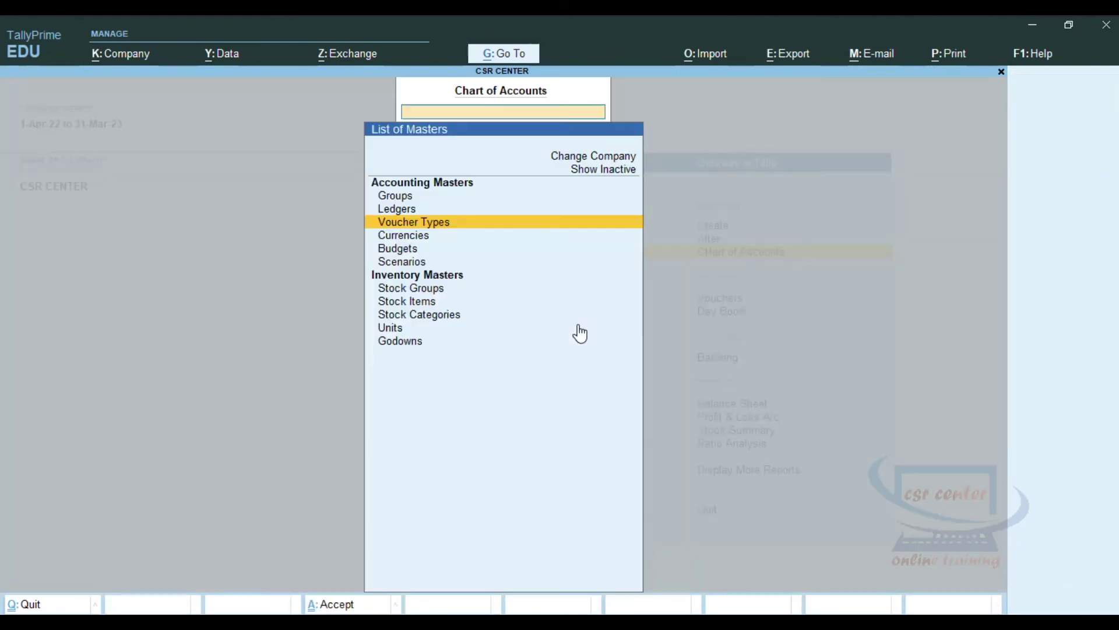
{"action": "key", "text": "Escape"}
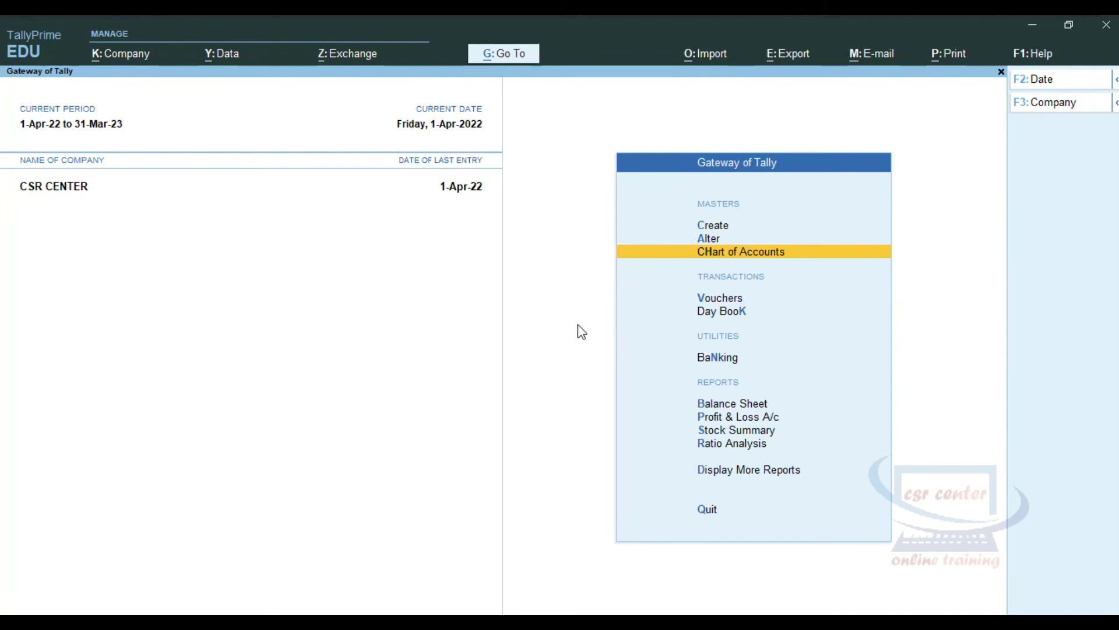
{"action": "key", "text": "v"}
{"action": "key", "text": "alt+F5"}
{"action": "left_click", "coordinate": [1114, 175]}
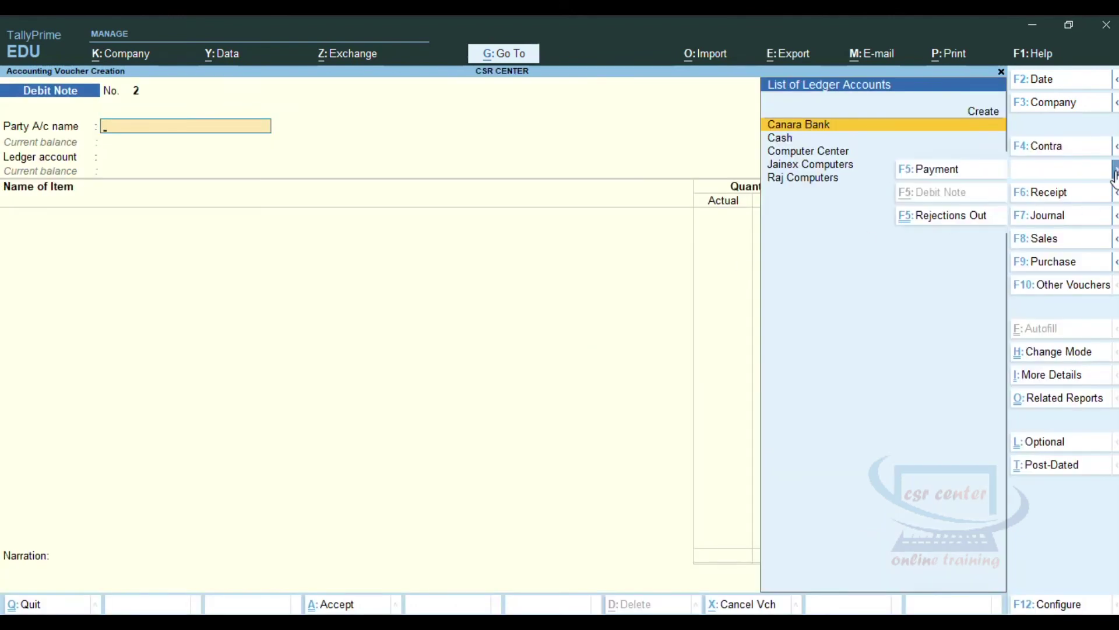
{"action": "left_click", "coordinate": [943, 214]}
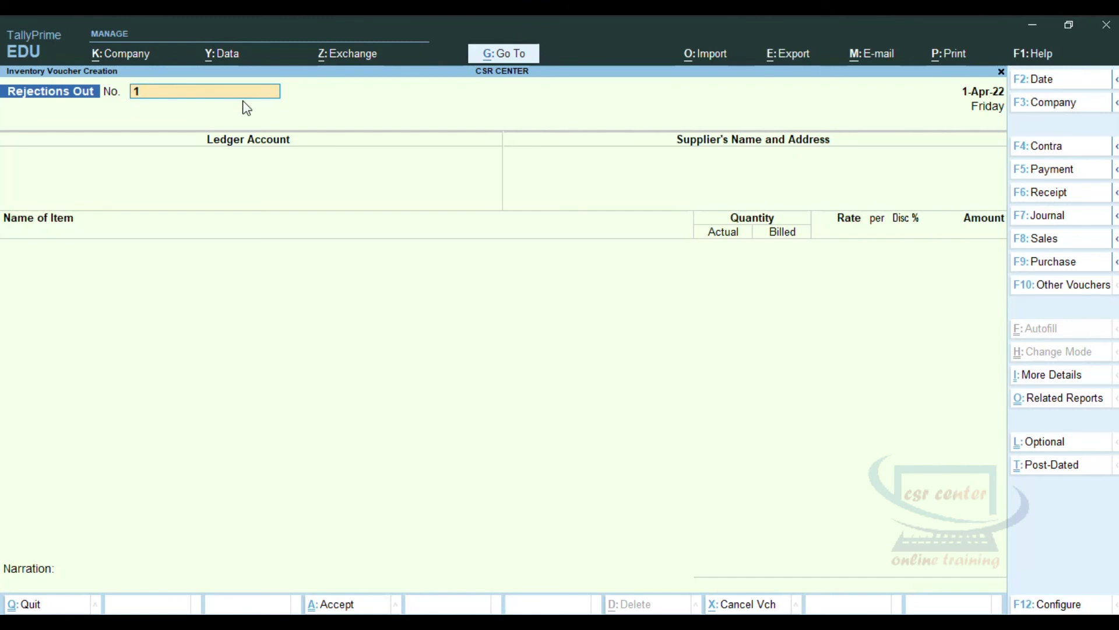
Keep voucher number 1 and choose Raj Computers as the ledger account of the Rejections Out voucher
{"action": "key", "text": "Return"}
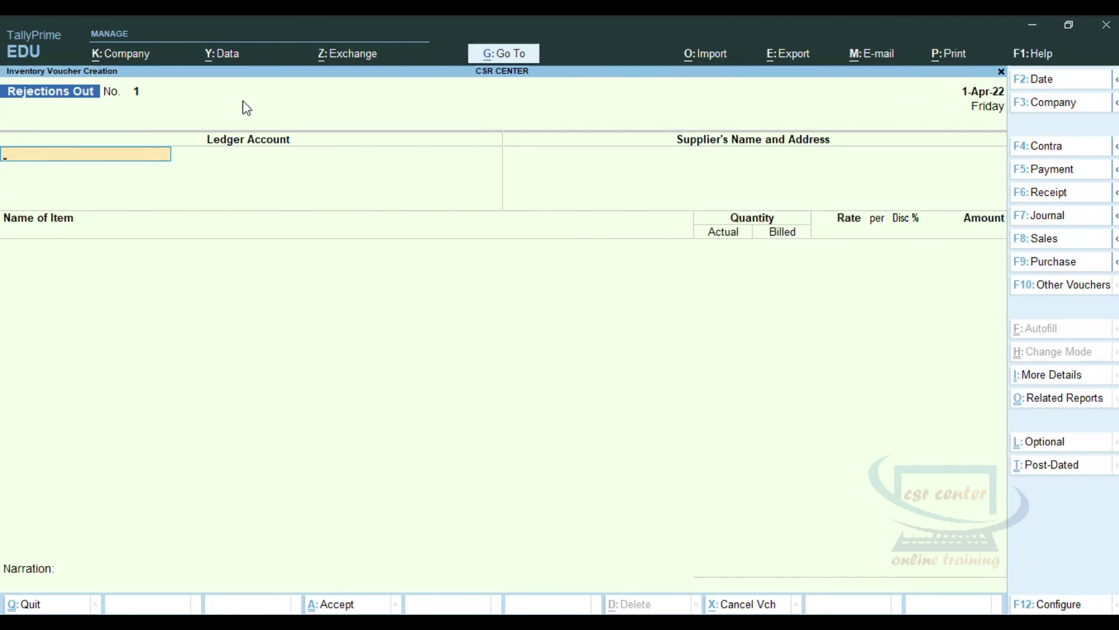
{"action": "type", "text": "R"}
{"action": "key", "text": "Return"}
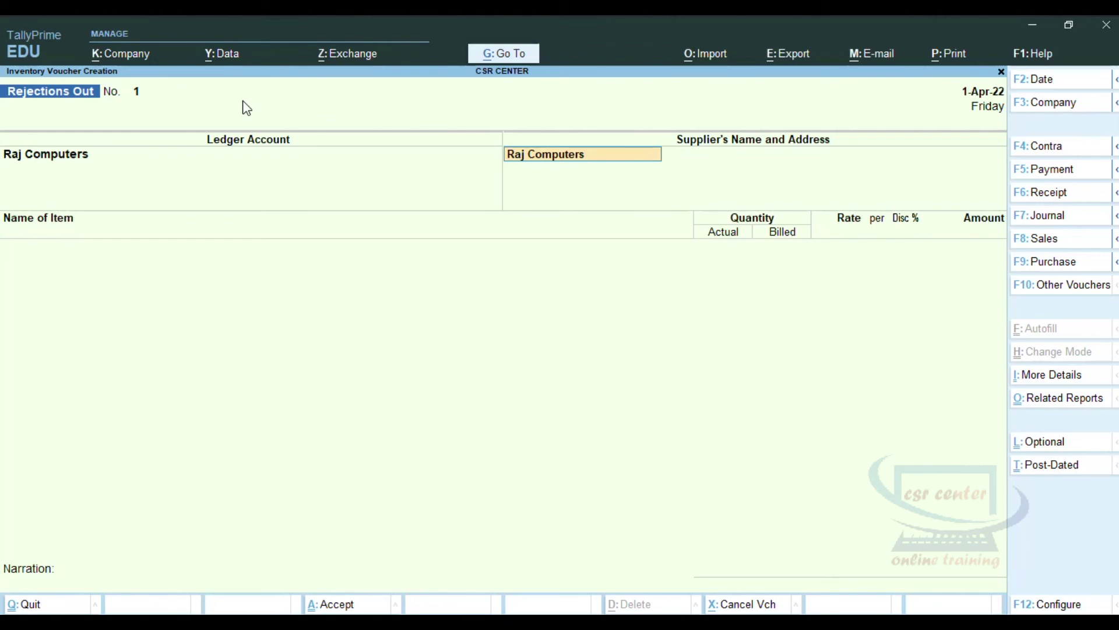
Keep Raj Computers as the supplier and add LG Laptop to the Rejections Out voucher against tracking number 0060
{"action": "key", "text": "Return"}
{"action": "key", "text": "Return"}
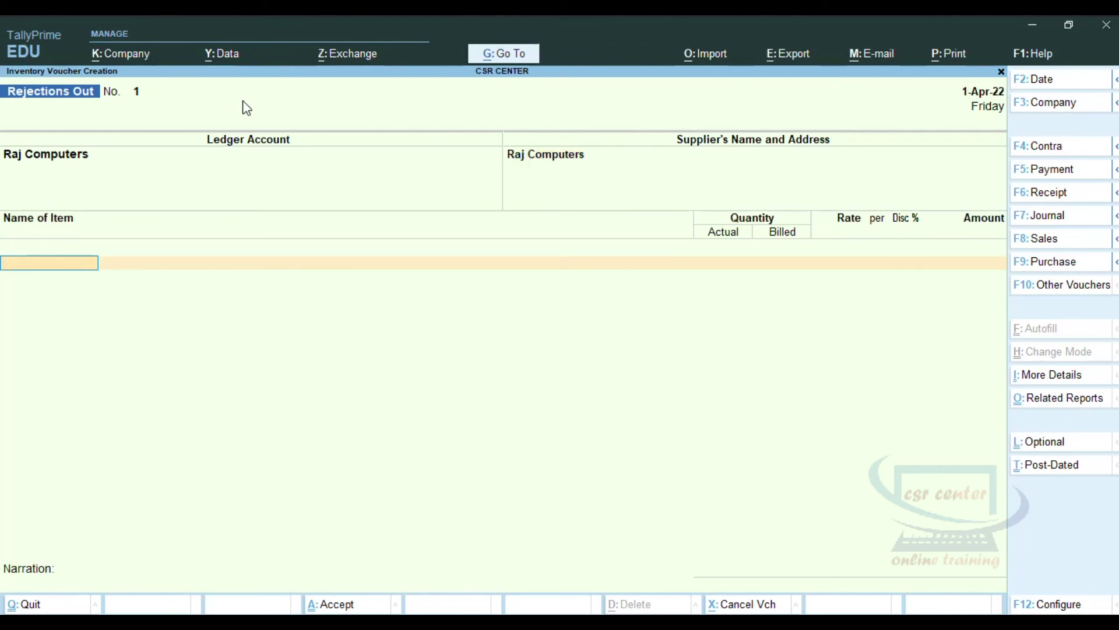
{"action": "type", "text": "L"}
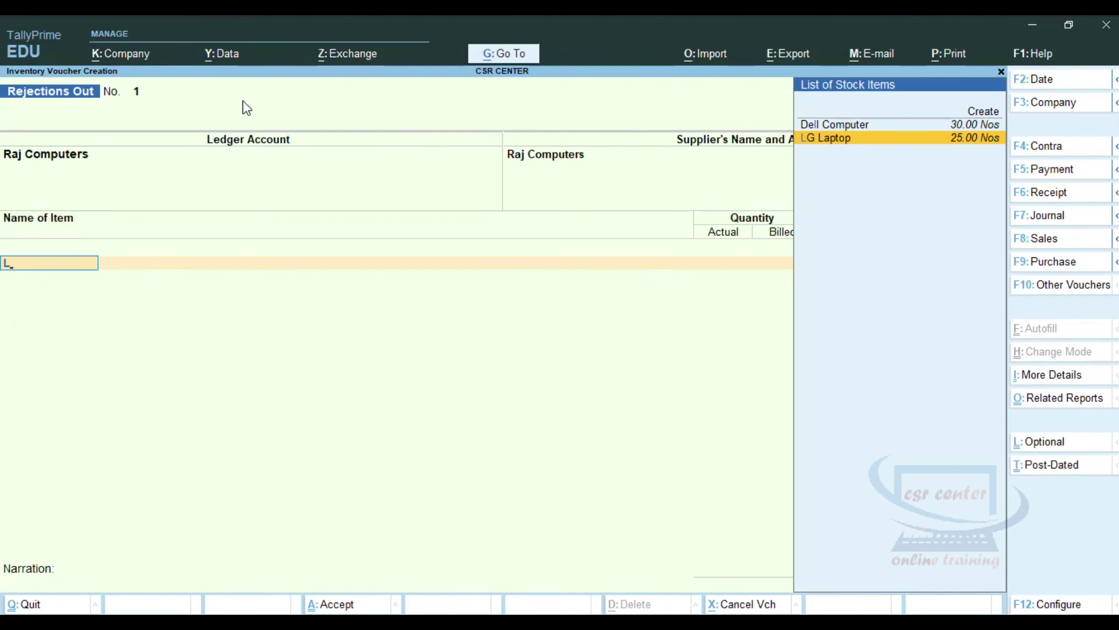
{"action": "key", "text": "Return"}
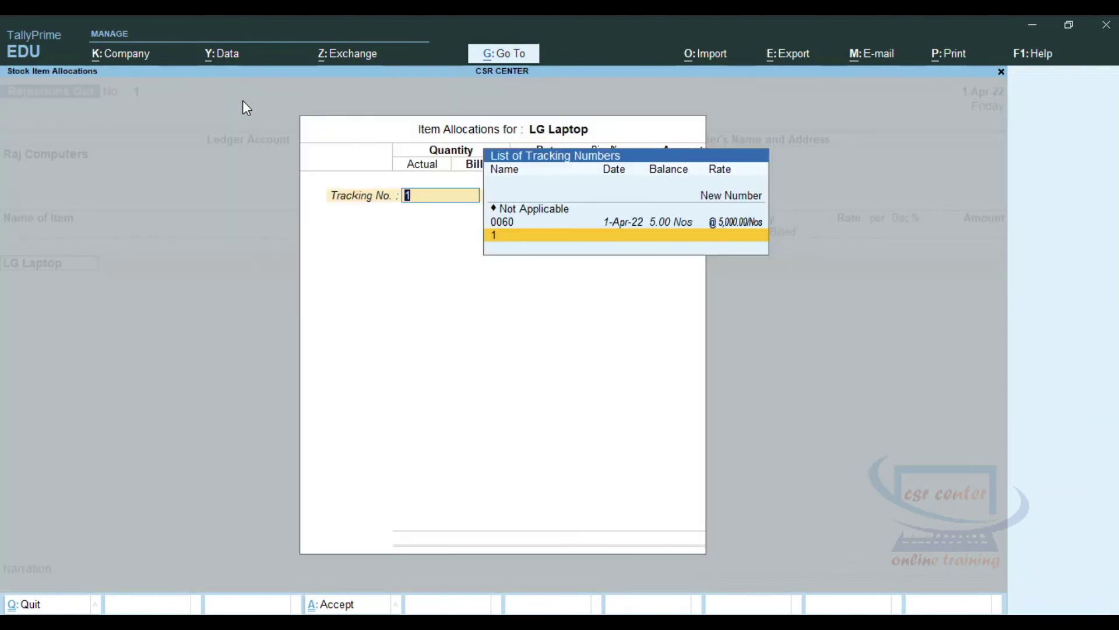
{"action": "key", "text": "Up"}
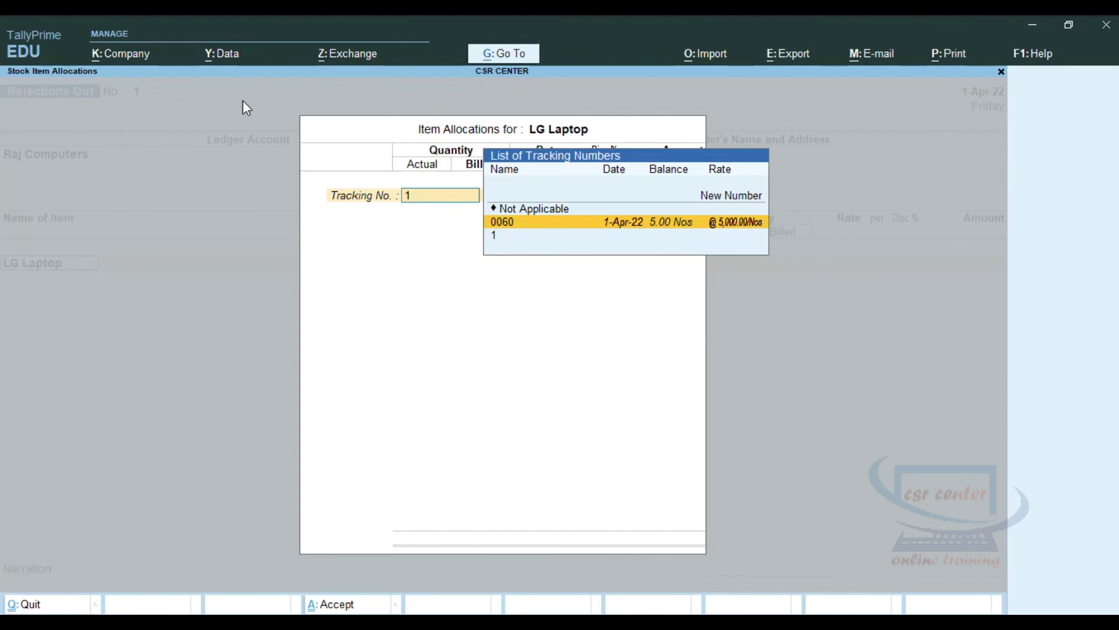
{"action": "key", "text": "Return"}
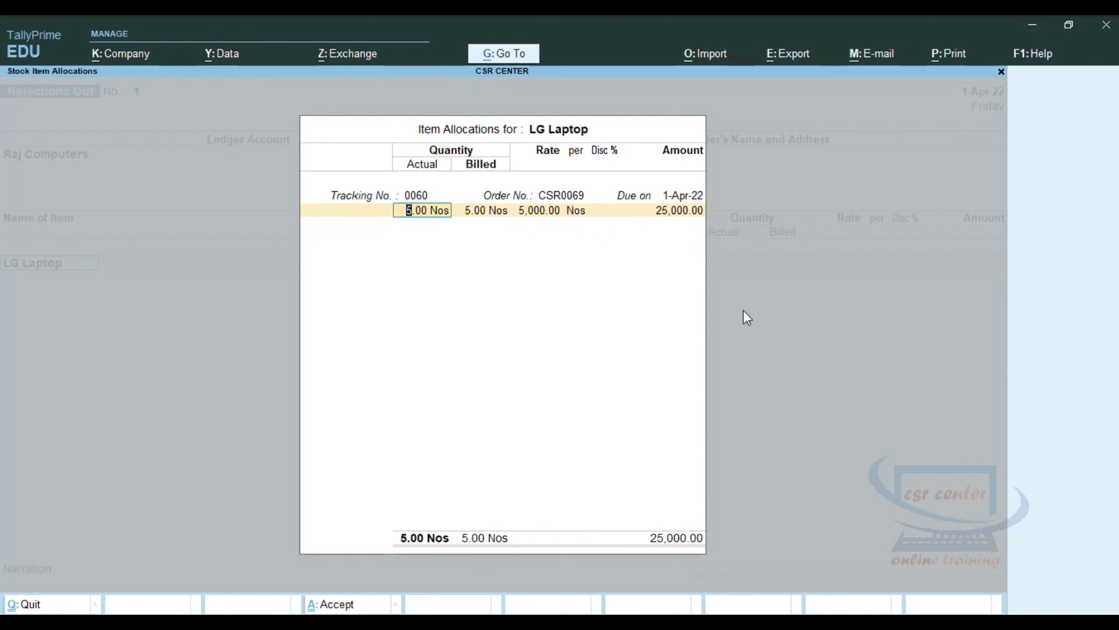
Accept 5 Nos of LG Laptop at a rate of 5,000, leave the narration empty, and save the Rejections Out voucher
{"action": "key", "text": "Return"}
{"action": "key", "text": "Return"}
{"action": "key", "text": "Return"}
{"action": "key", "text": "Return"}
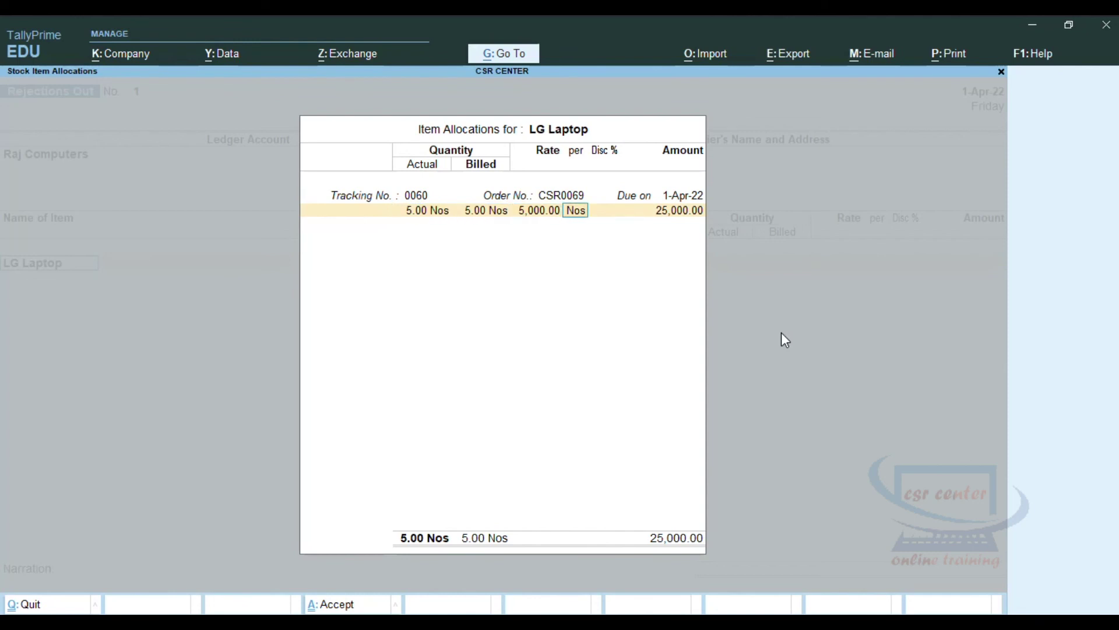
{"action": "key", "text": "Return"}
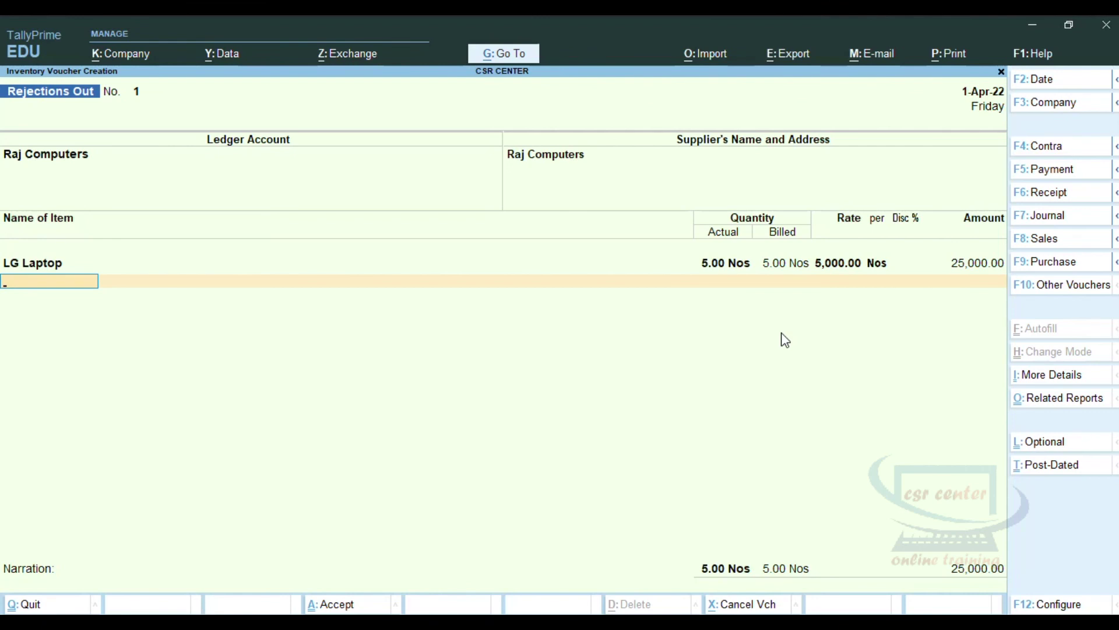
{"action": "key", "text": "Return"}
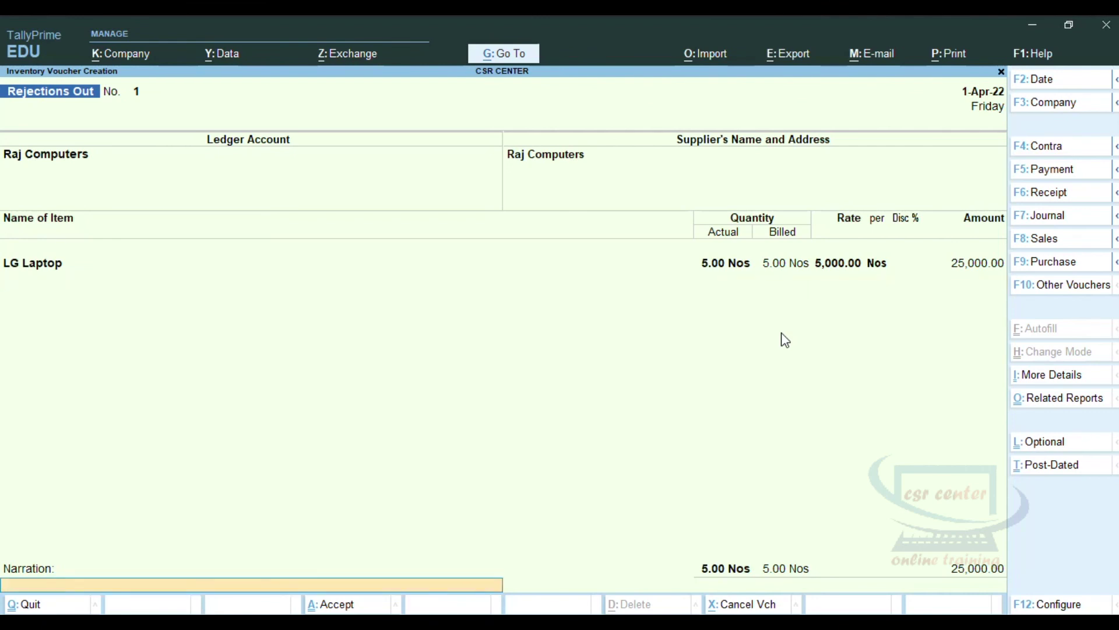
{"action": "key", "text": "Return"}
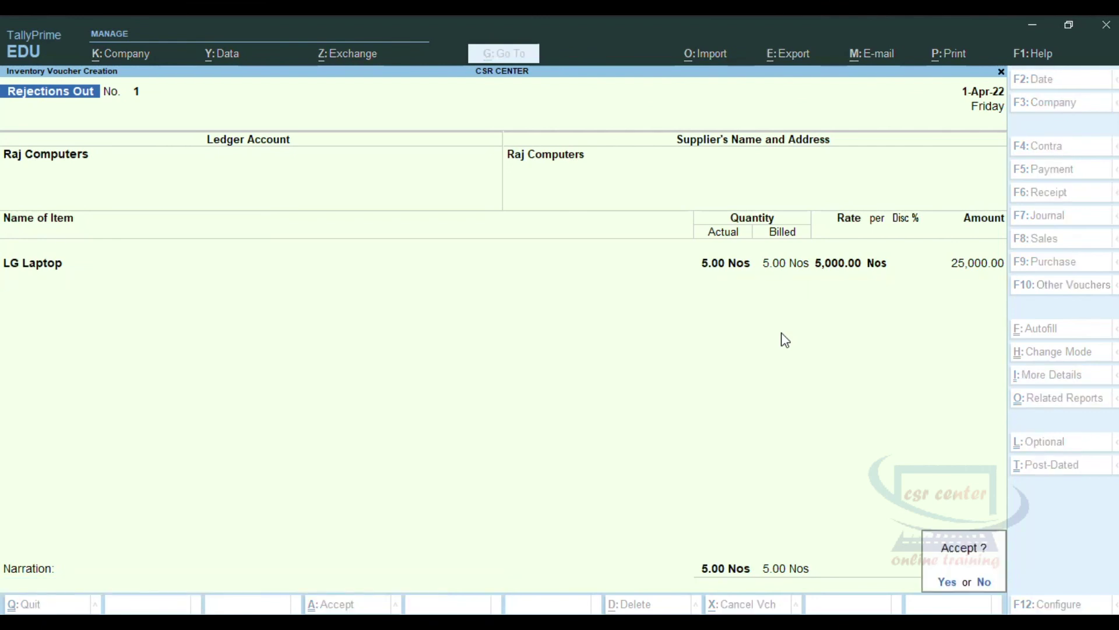
{"action": "key", "text": "Return"}
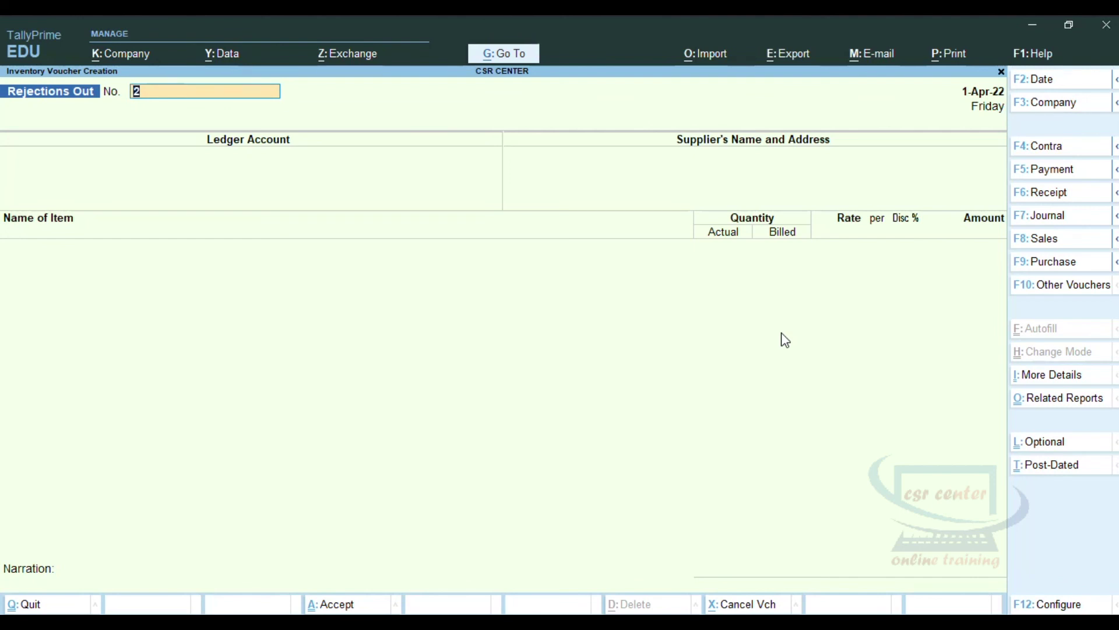
Start Sales voucher 2 for the party Computer Center with delivery note Not Applicable, and accept the default party details
{"action": "left_click", "coordinate": [1049, 244]}
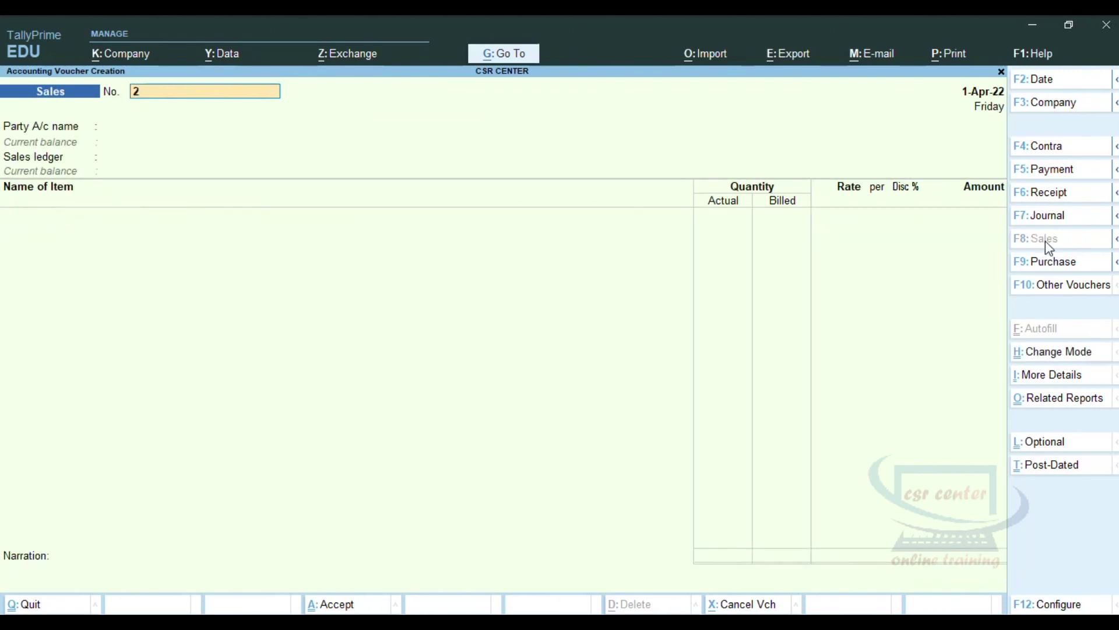
{"action": "key", "text": "Return"}
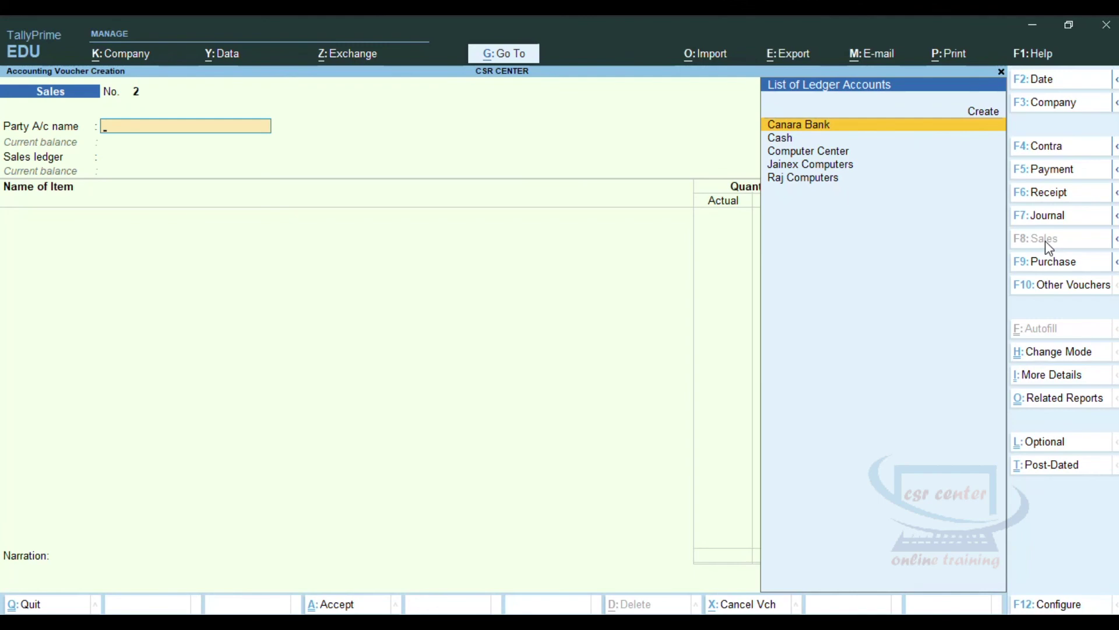
{"action": "key", "text": "Down"}
{"action": "key", "text": "Down"}
{"action": "key", "text": "Return"}
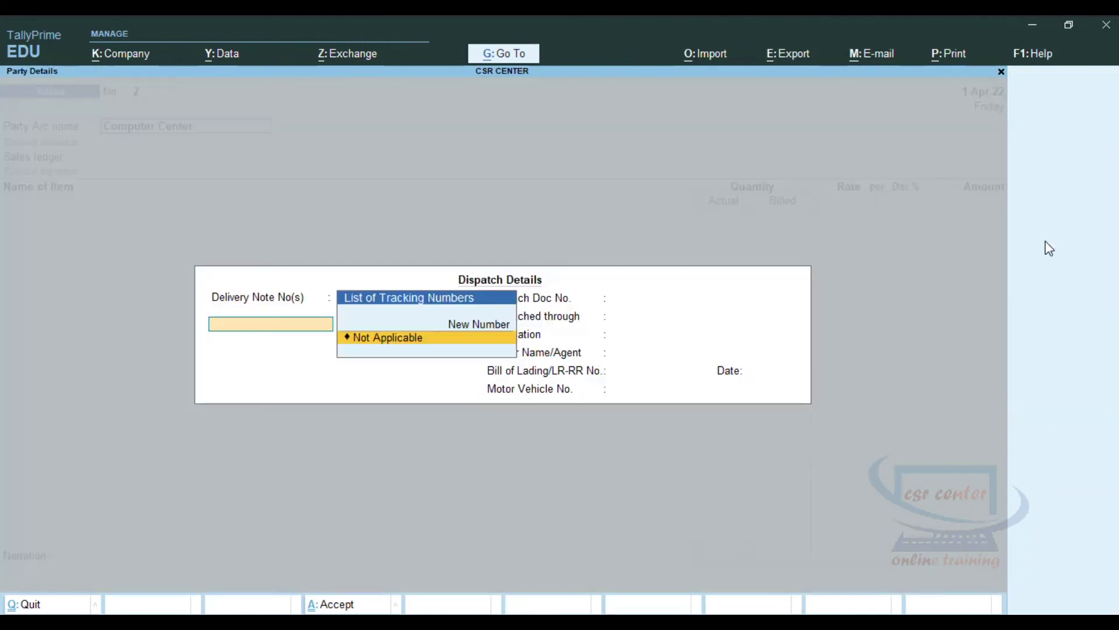
{"action": "key", "text": "Return"}
{"action": "key", "text": "Return"}
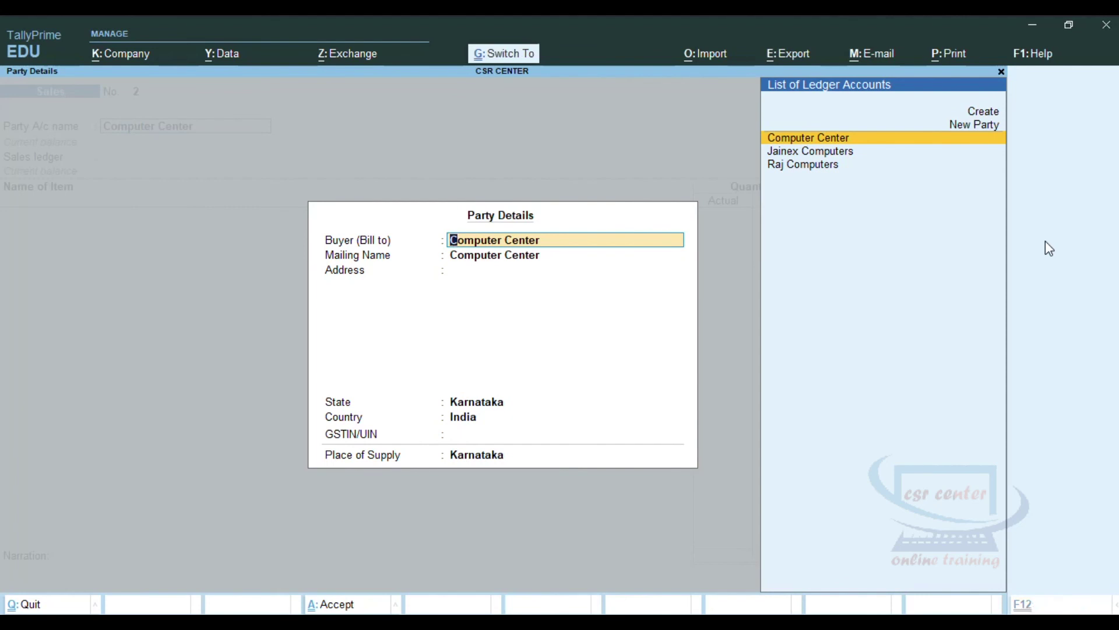
{"action": "key", "text": "ctrl+a"}
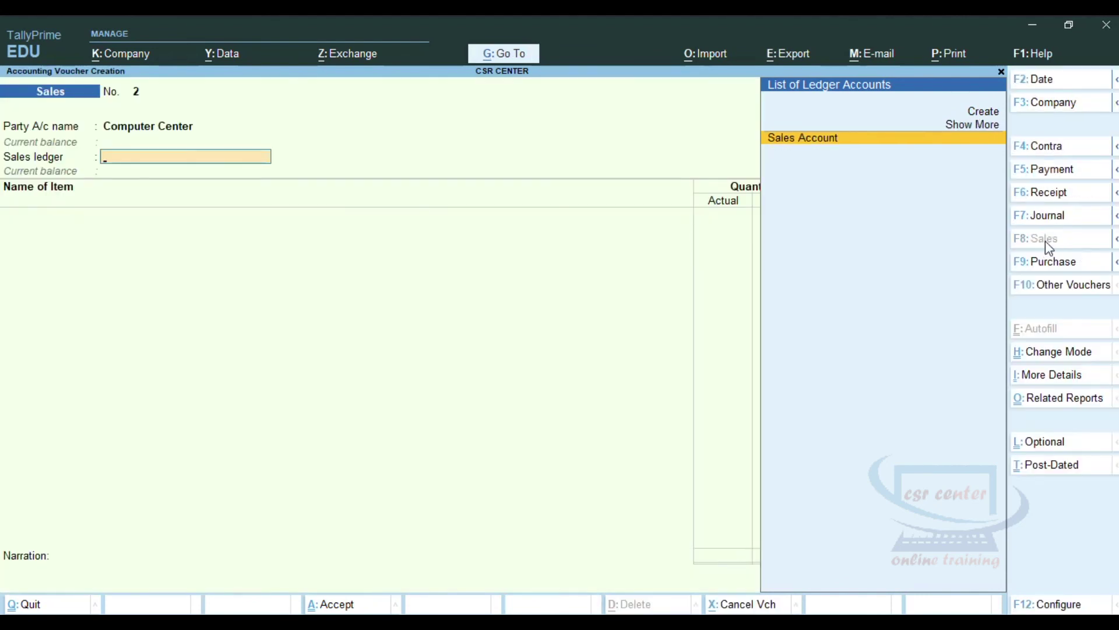
Choose Sales Account as the sales ledger and find LG Laptop for the first item line
{"action": "key", "text": "Return"}
{"action": "type", "text": "L"}
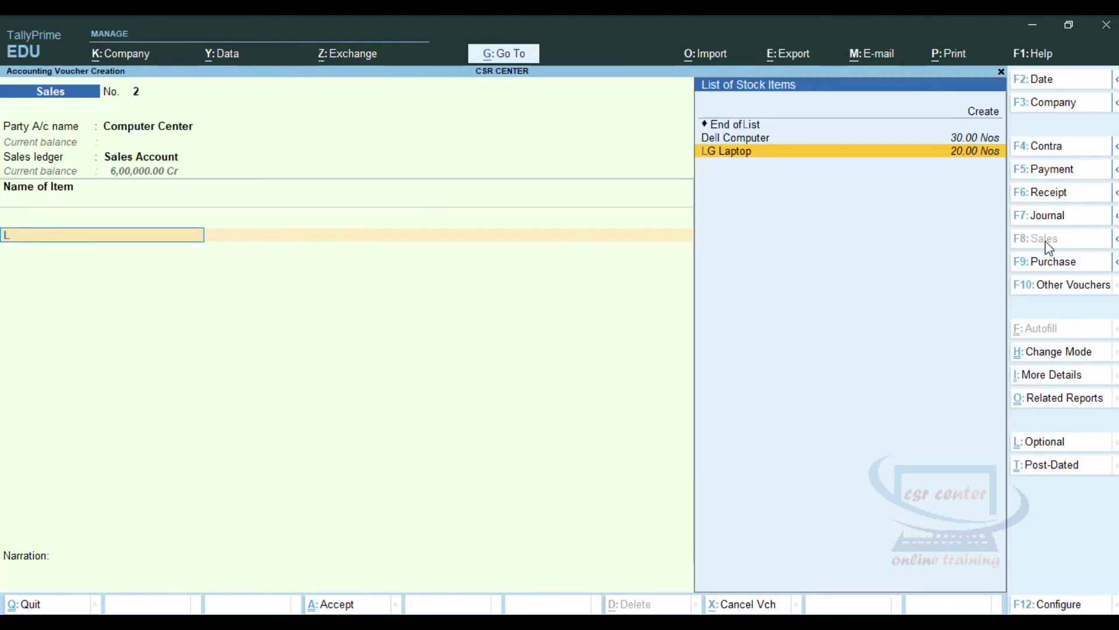